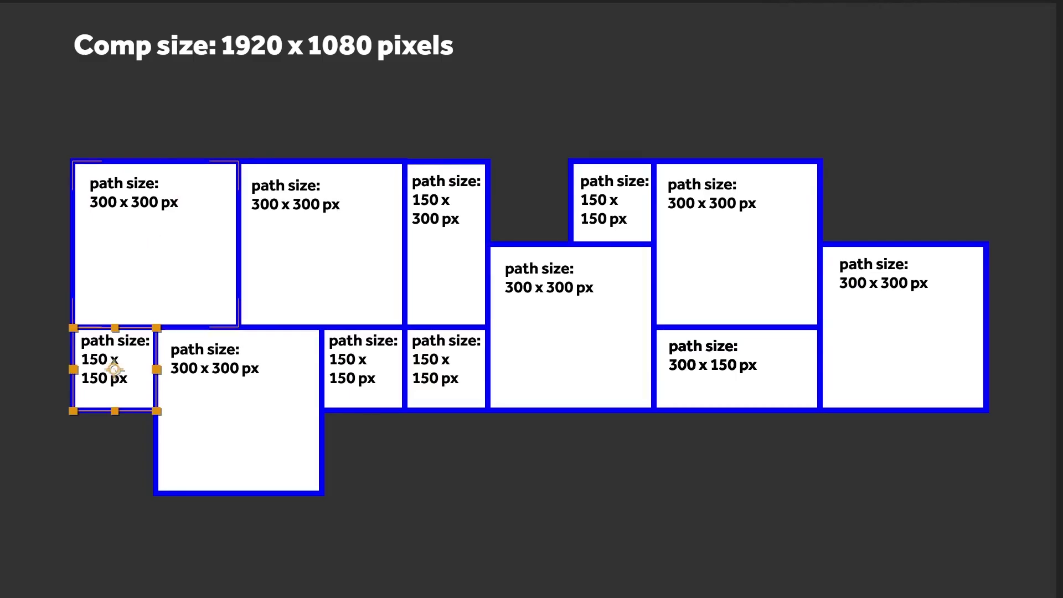
key("super+Up")
key("super+Up")
key("super+Up")
key("super+Up")
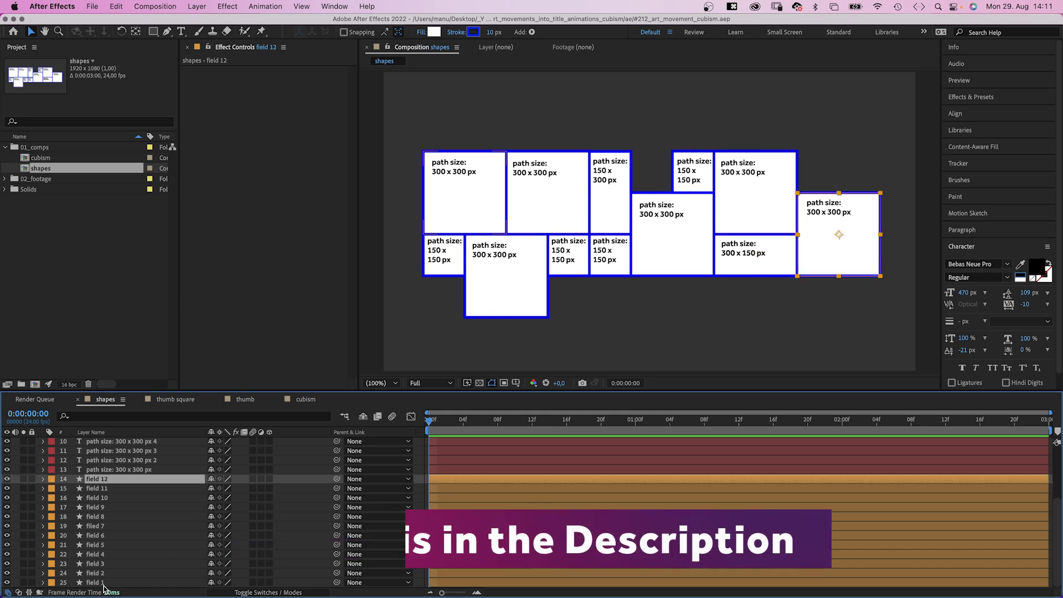
Select the field layers in turn up to field 12 in the shapes composition, and open the cubism composition.
double_click(50, 160)
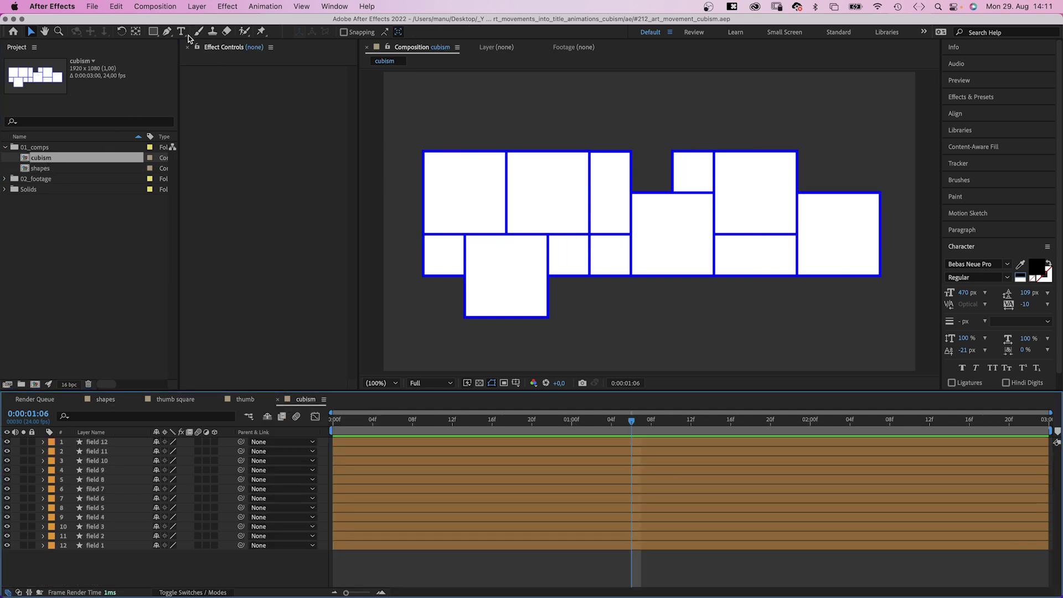
Add a text layer with the letter C and place it over field 1 and the fields directly below it.
left_click(184, 33)
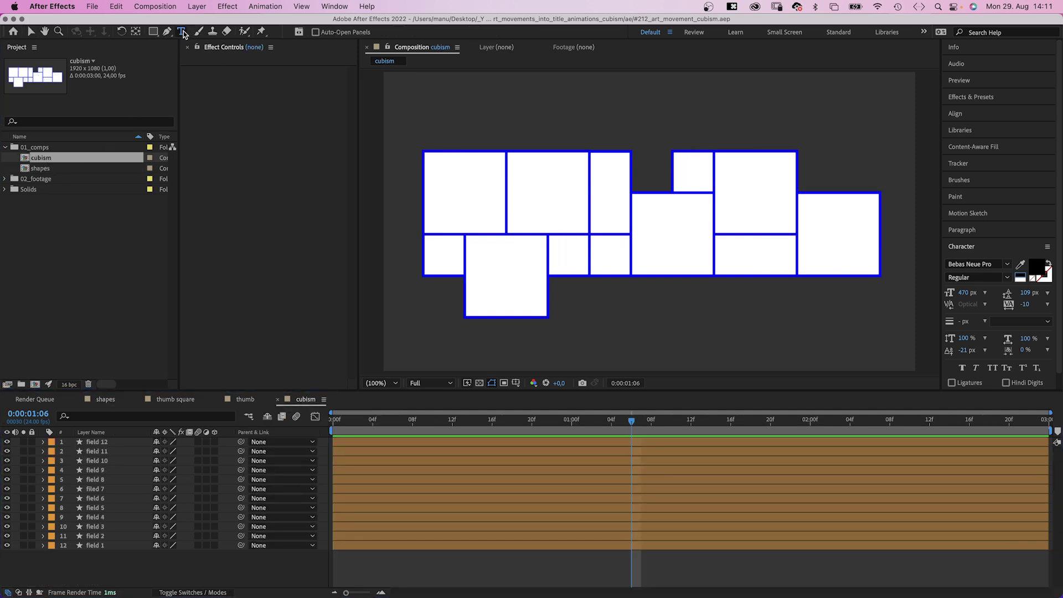
left_click(449, 211)
type("C")
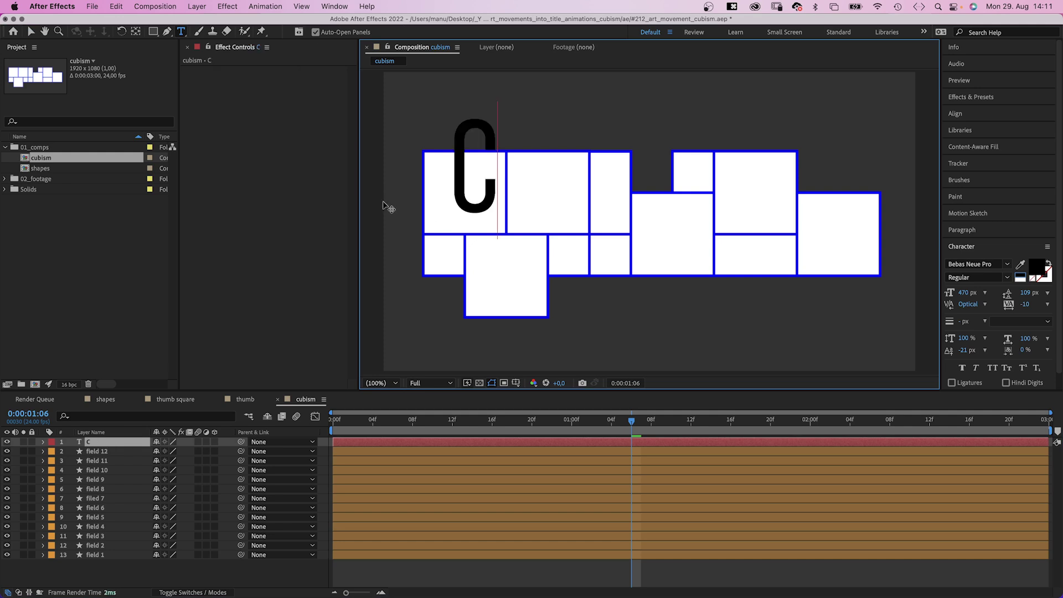
left_click(31, 31)
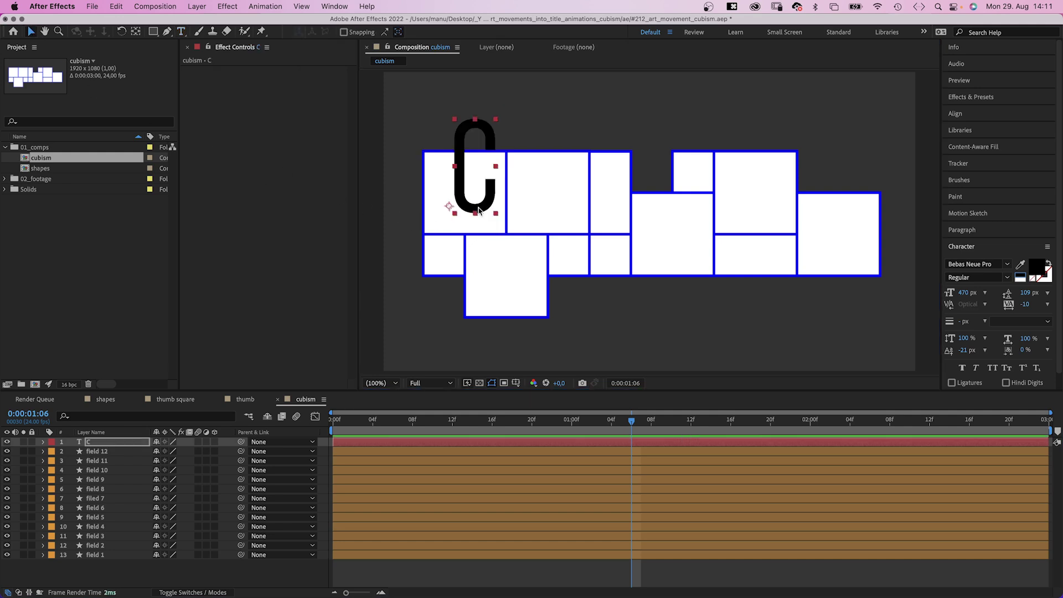
left_click_drag(479, 209, 465, 263)
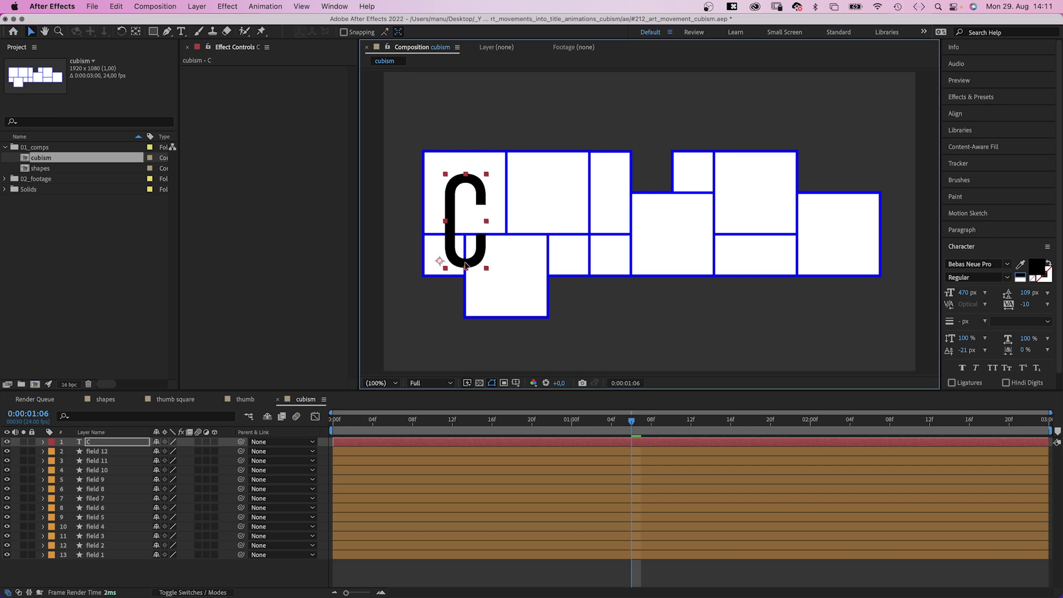
left_click(108, 443)
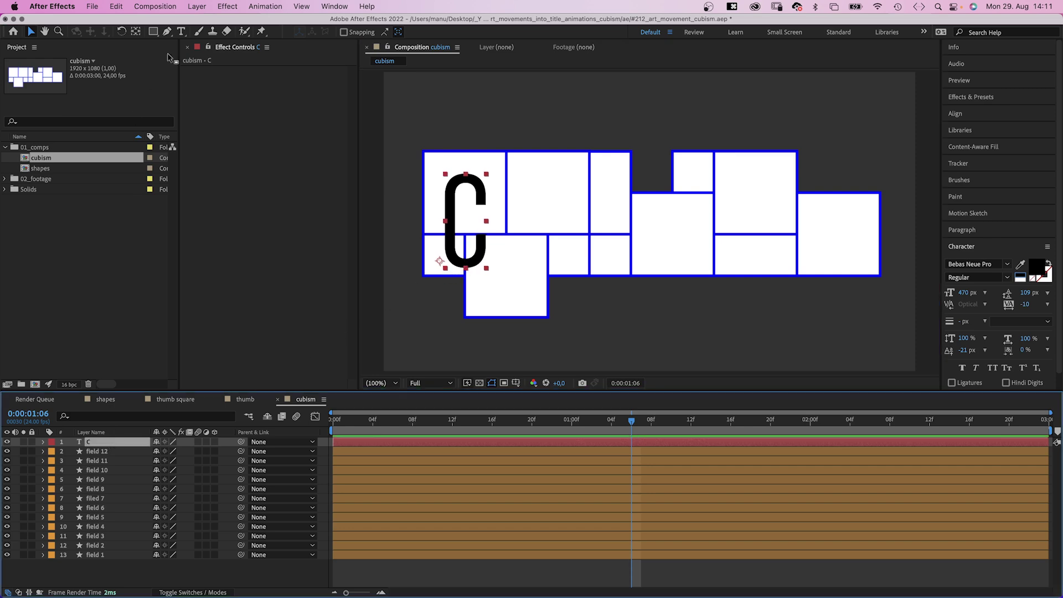
Add a separate text layer with the letter U and set its font to Didoni URW D.
left_click(181, 32)
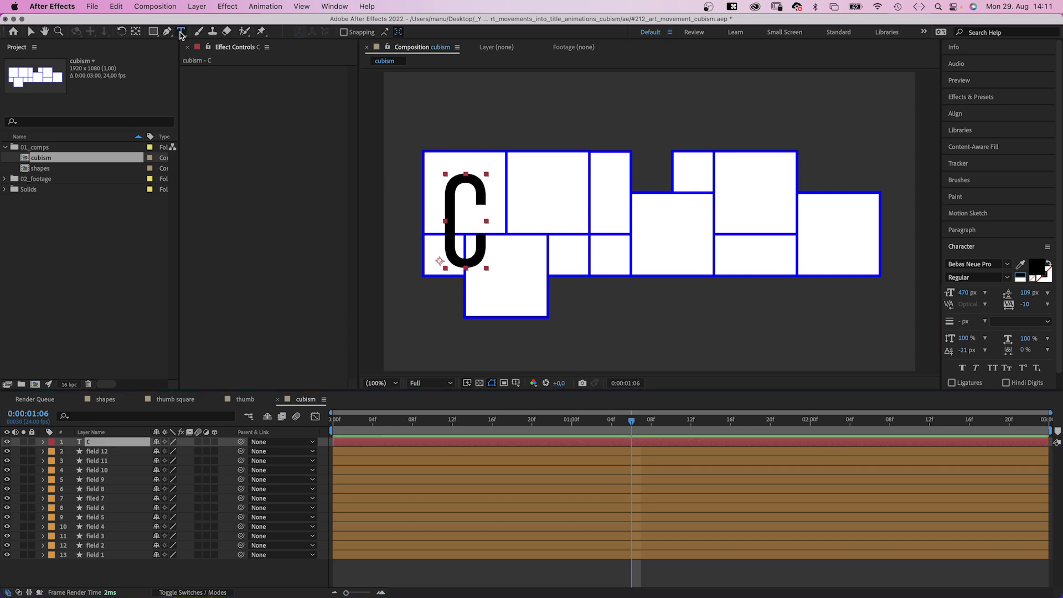
left_click(550, 221)
type("U")
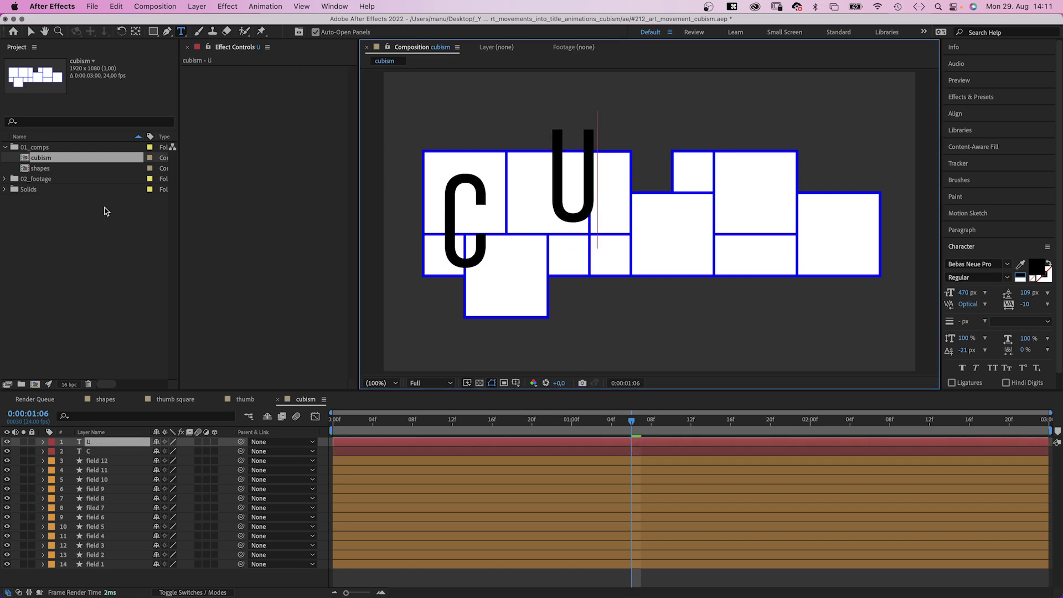
left_click(31, 32)
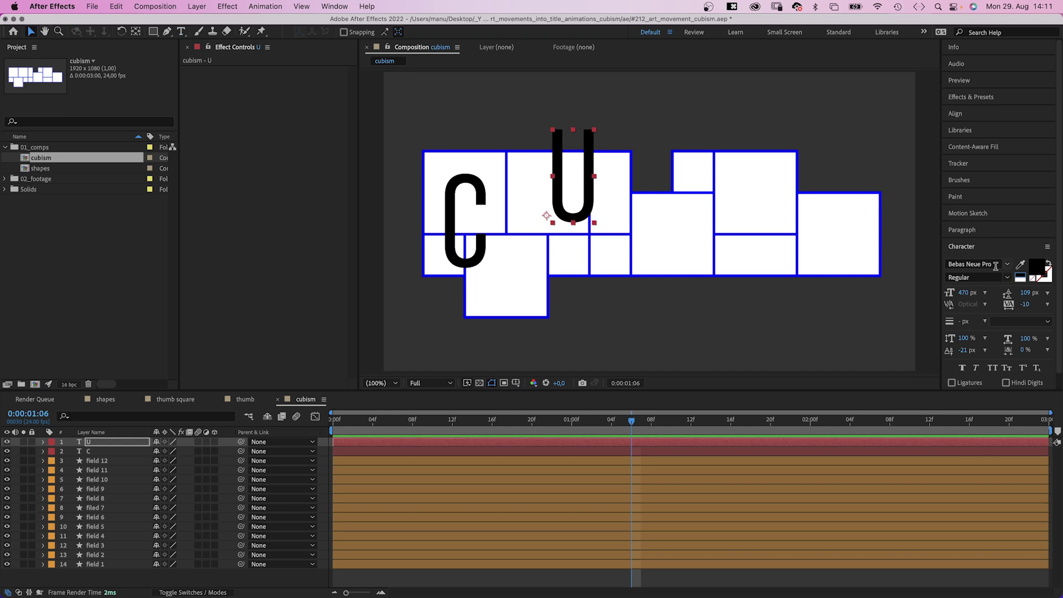
left_click(996, 265)
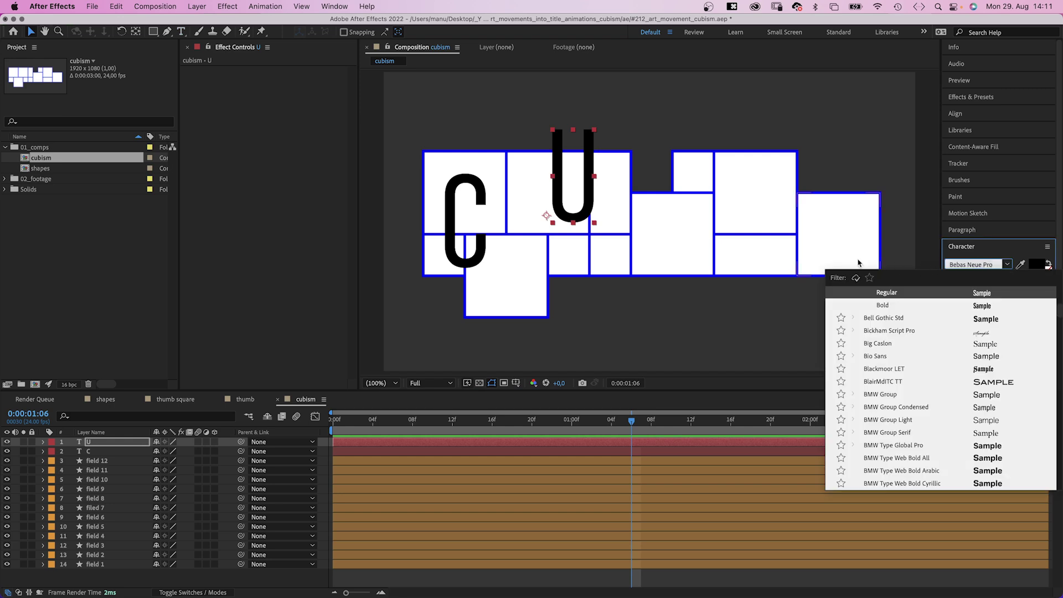
type("Didoni")
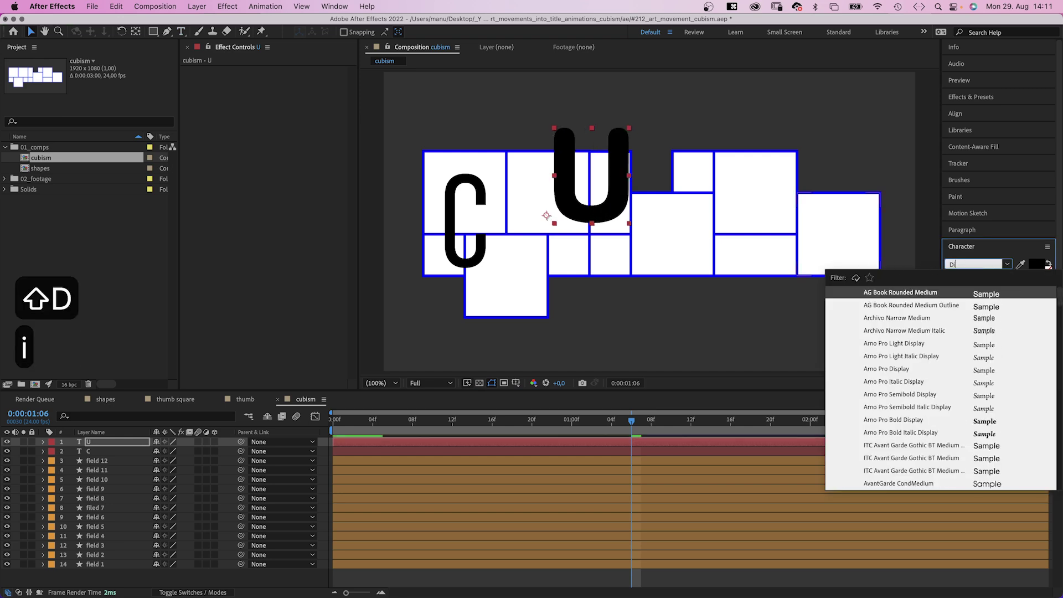
key("Return")
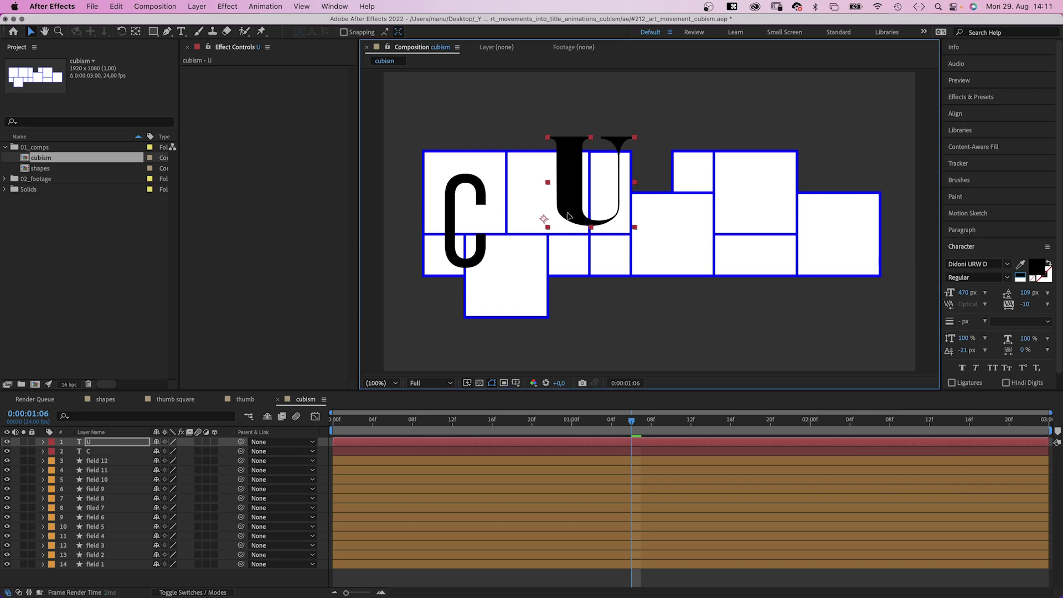
Set the U's font size to 450 px and place it just right of the C, level with it.
left_click_drag(573, 210, 530, 251)
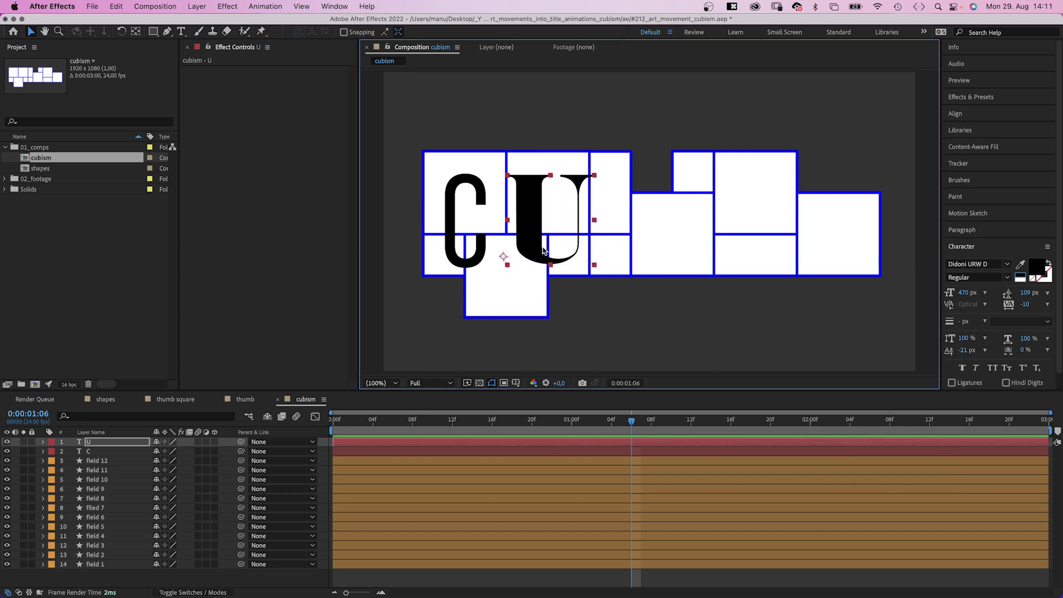
left_click(964, 292)
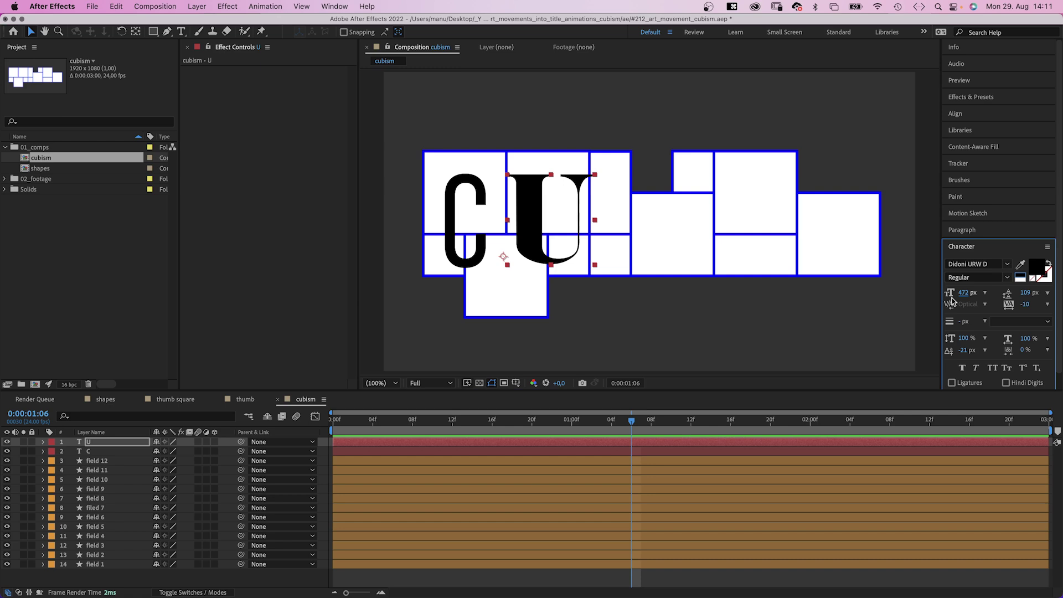
type("450")
key("Return")
left_click_drag(525, 238, 527, 233)
Add a separate text layer with a lowercase b and set its font to All Round Gothic.
left_click(181, 31)
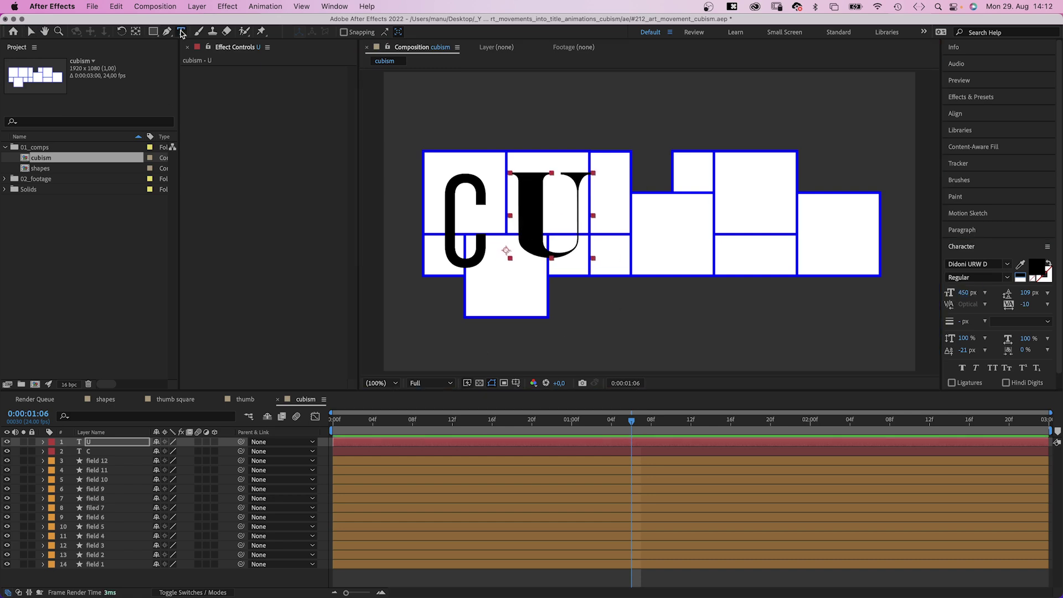
left_click(626, 222)
type("b")
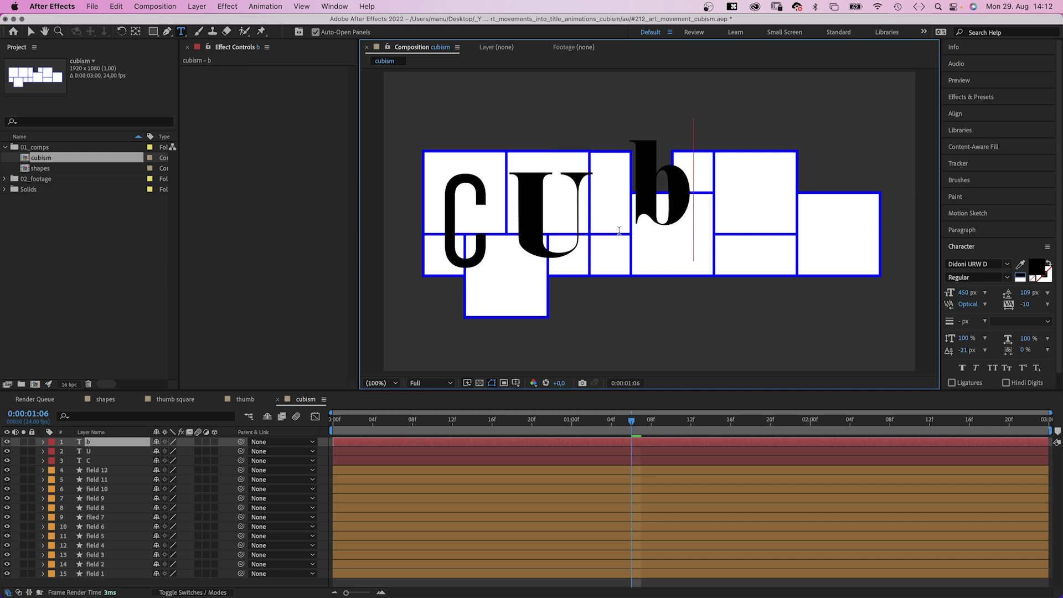
left_click(31, 34)
left_click(975, 264)
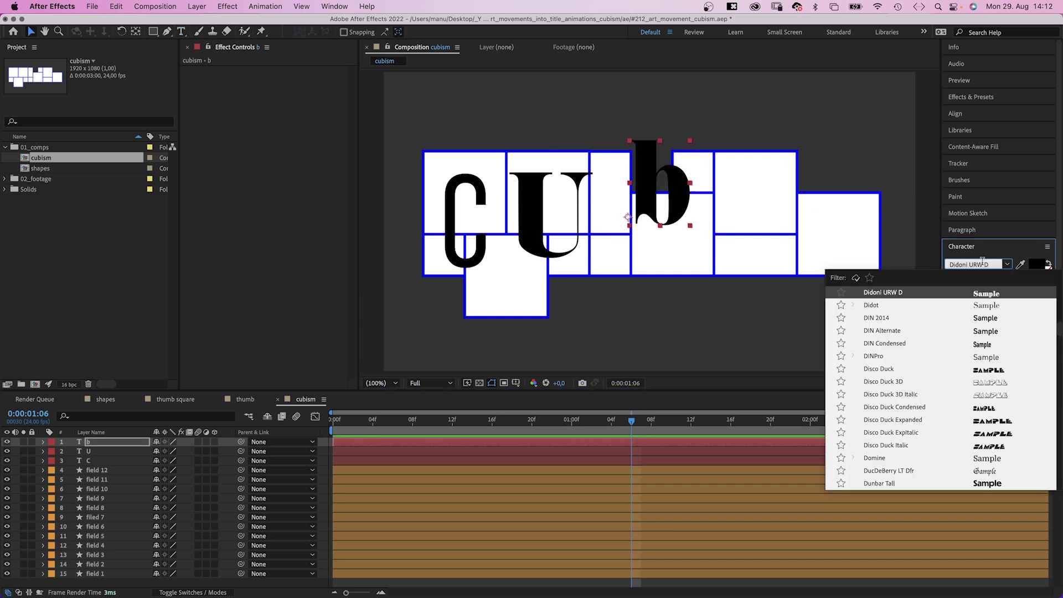
type("round g")
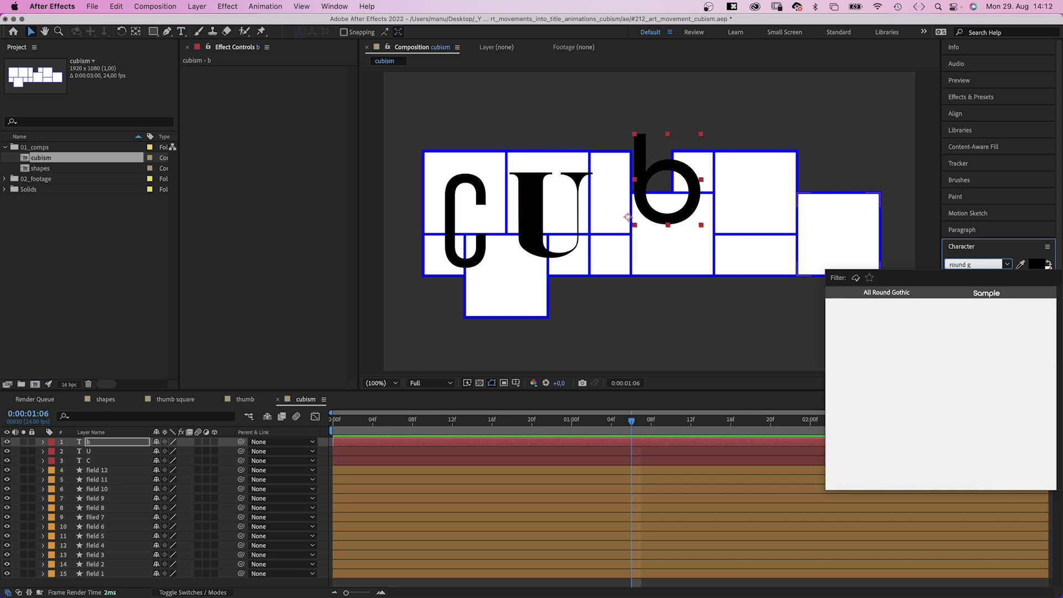
key("Return")
Set the b's font size to 430 px and place it just right of the U.
left_click(963, 293)
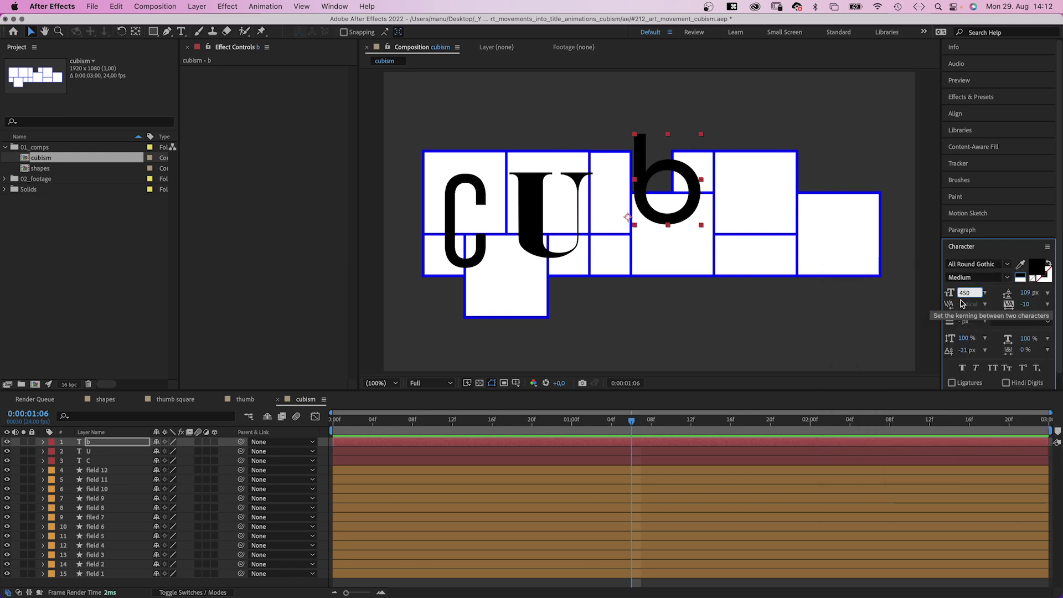
type("430")
key("Return")
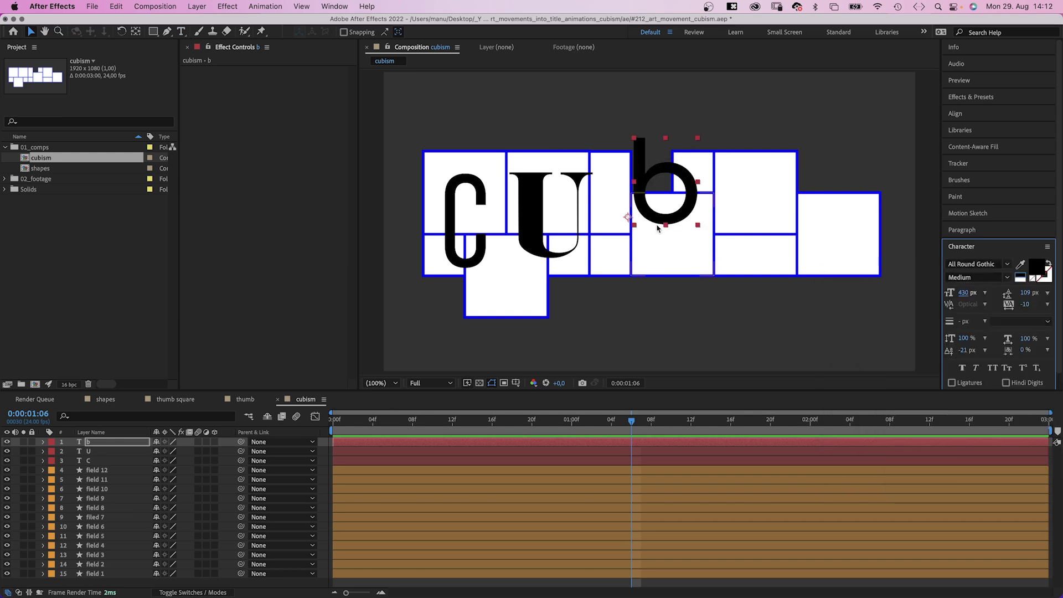
left_click_drag(670, 221, 635, 261)
Add a lowercase i text layer in Arvo at 460 px and place it right of the b, with its dot in the small upper field.
key("super+t")
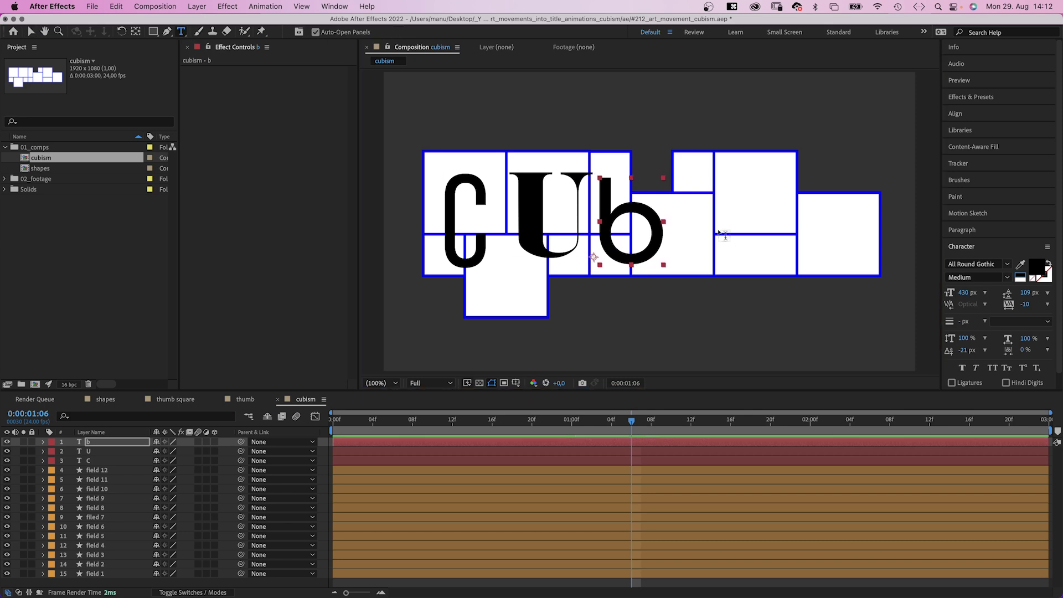
left_click(721, 233)
type("i")
left_click(31, 32)
left_click(973, 265)
type("Arvo")
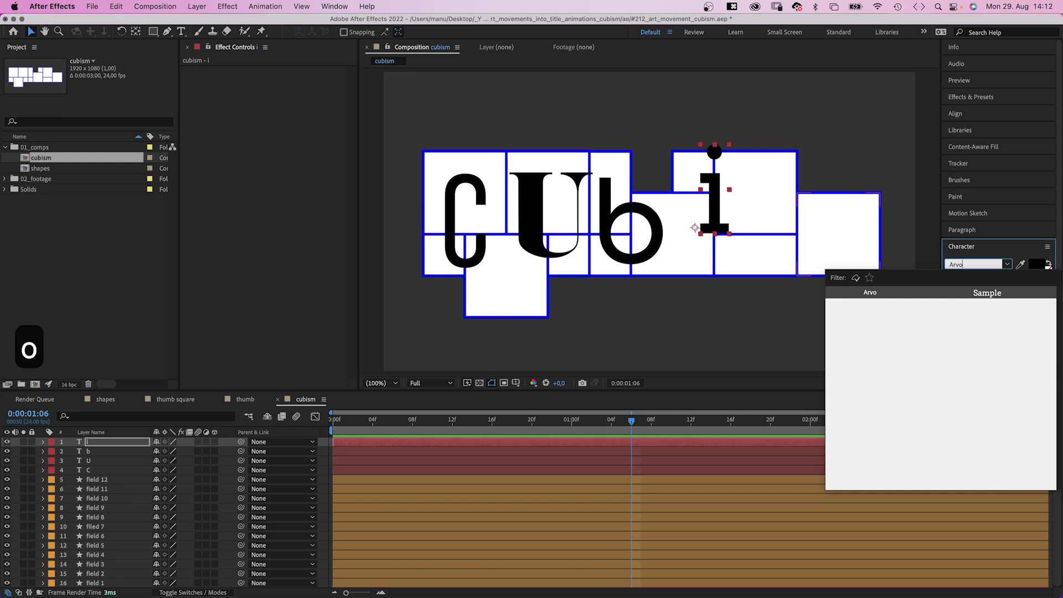
key("Return")
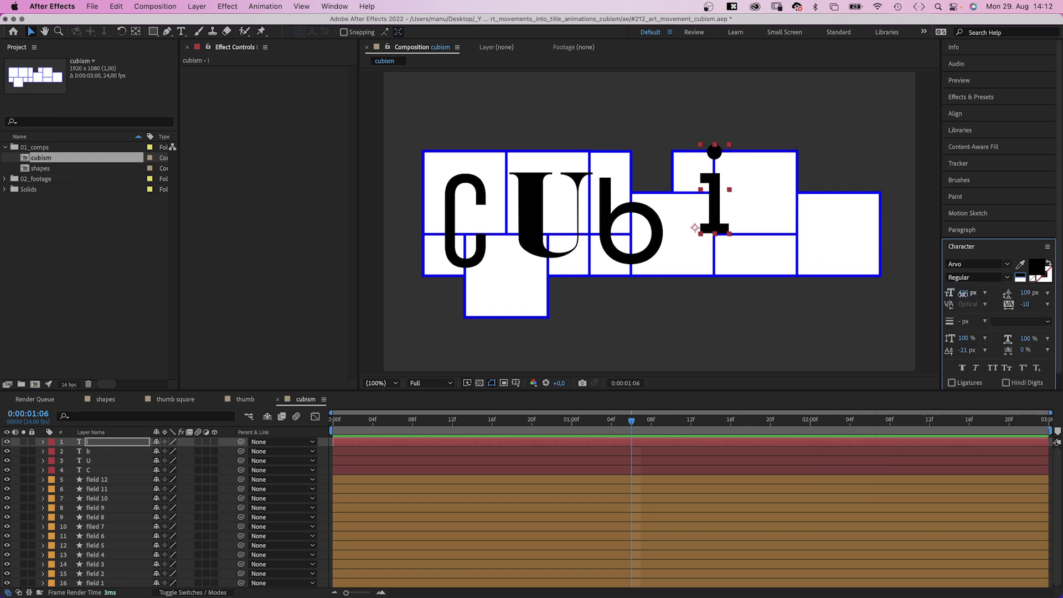
type("460")
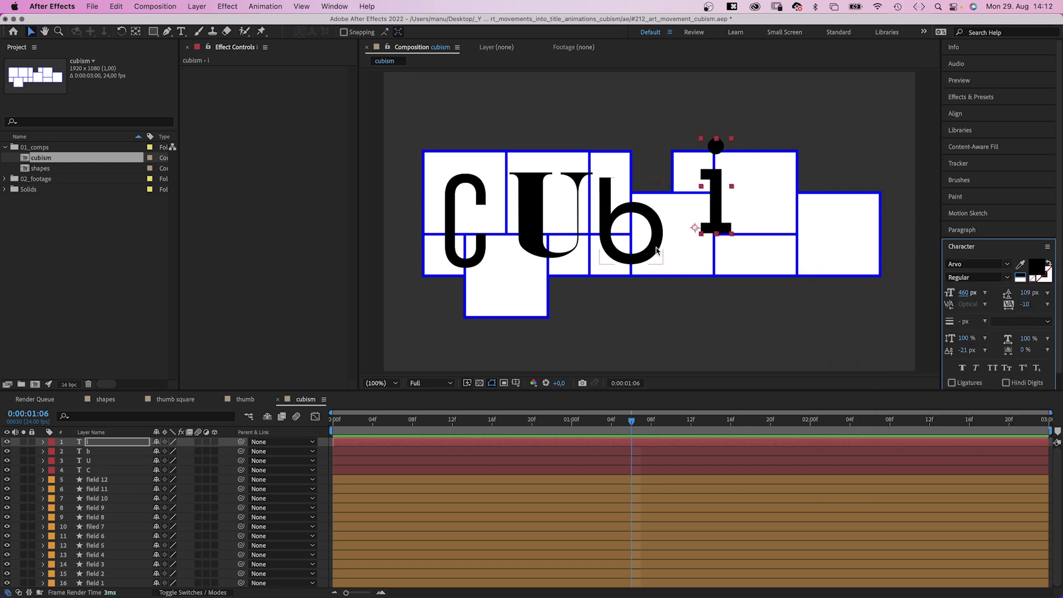
left_click_drag(717, 214, 696, 241)
Add a text layer with the letter S in the Anton font and place it right of the i over the two stacked fields.
left_click(180, 31)
left_click(738, 227)
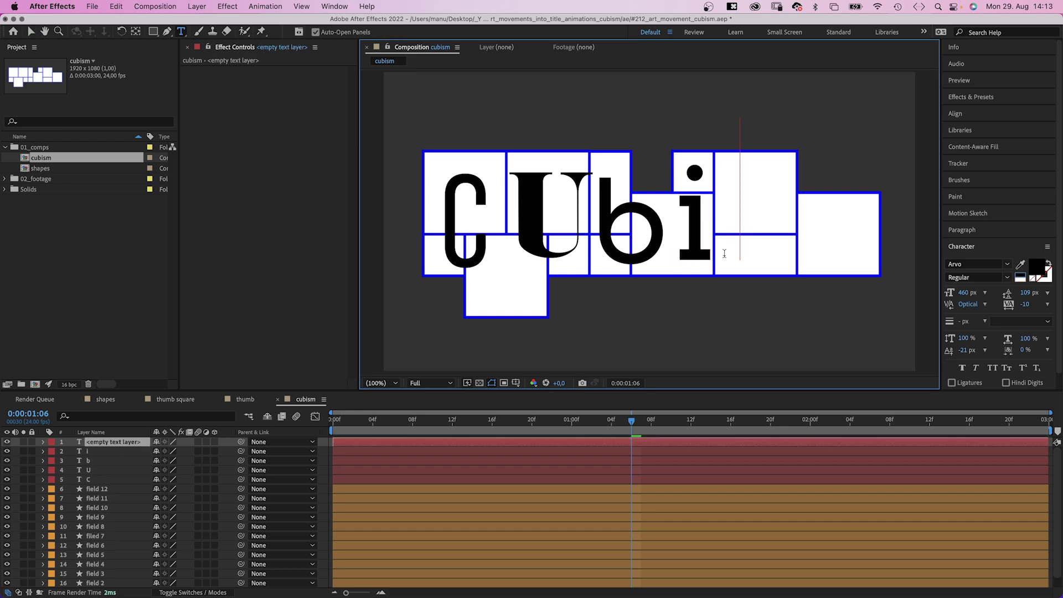
type("S")
left_click(31, 32)
left_click(973, 264)
type("Anton")
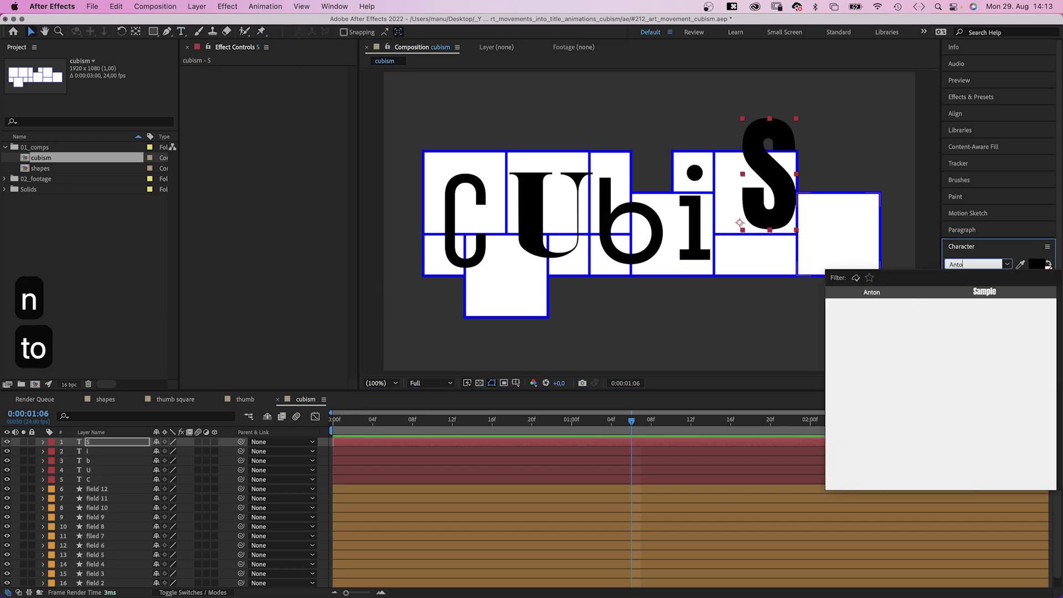
key("Return")
left_click_drag(776, 210, 763, 252)
Add a separate text layer with the letter M and set its font to Bebas Neue Regular.
key("super+t")
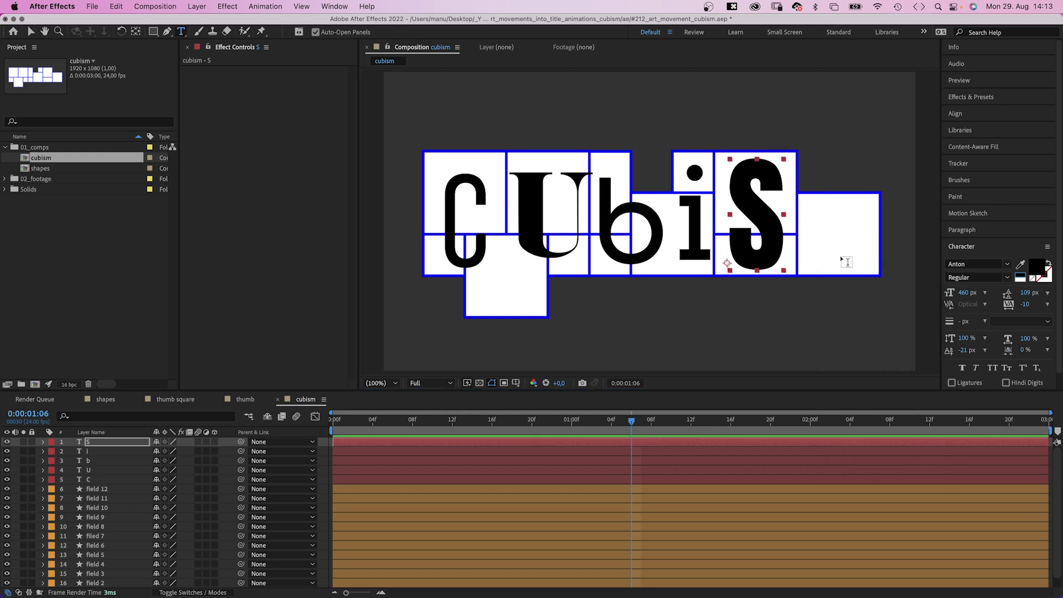
left_click(838, 260)
type("M")
key("Escape")
key("v")
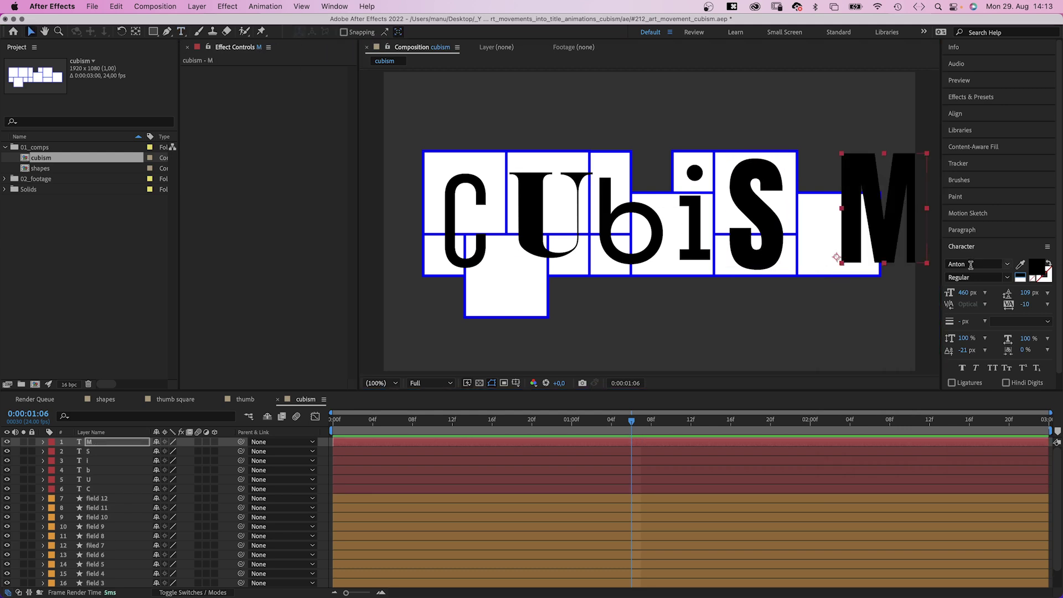
left_click(970, 264)
type("bebas")
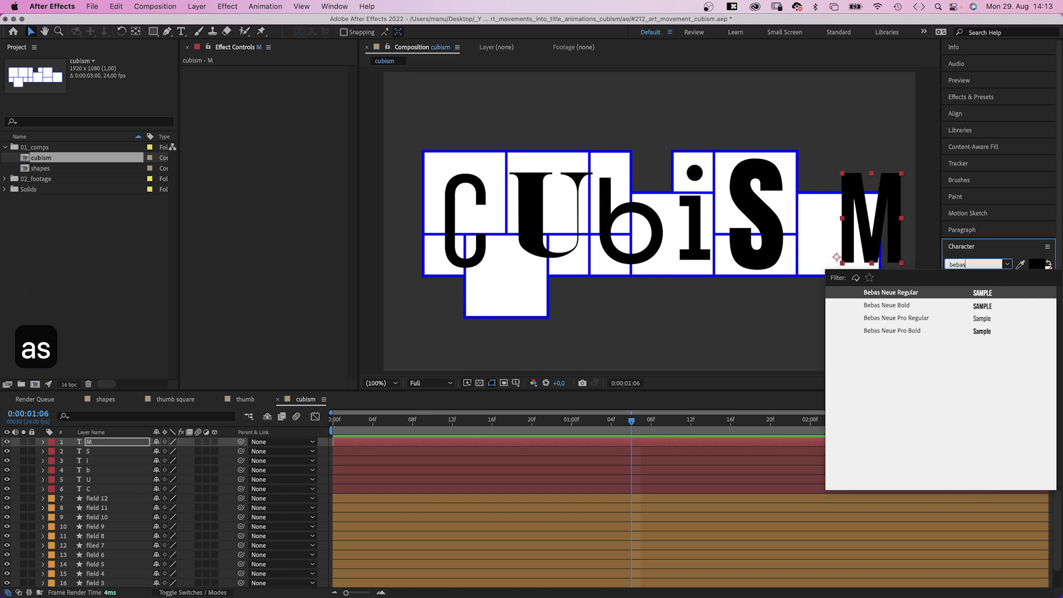
key("Return")
Set the M's font size to 300 px and place it in the middle of the rightmost field.
type("300")
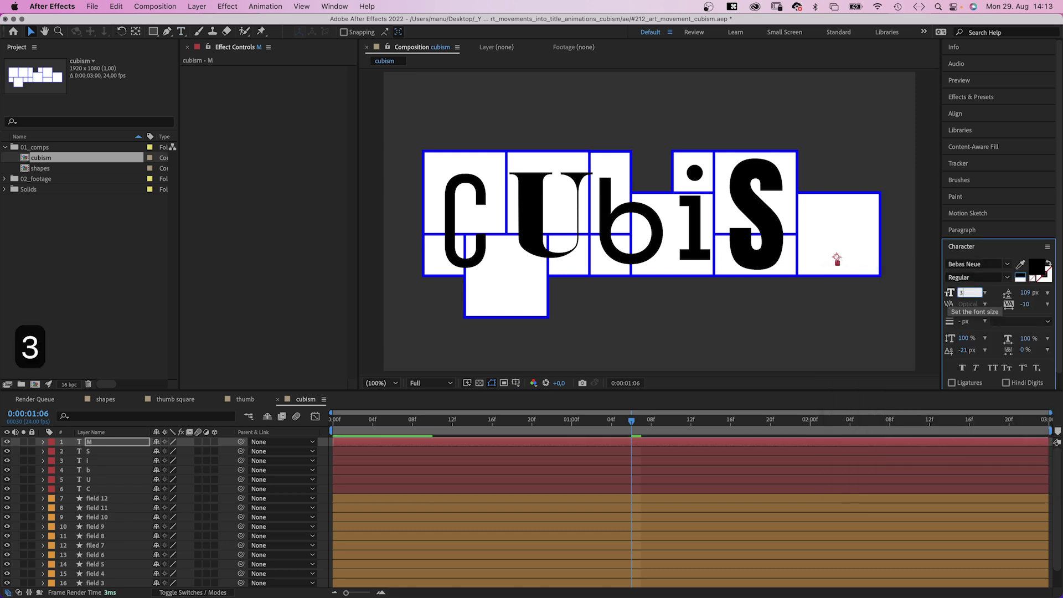
key("Return")
left_click_drag(857, 246, 835, 246)
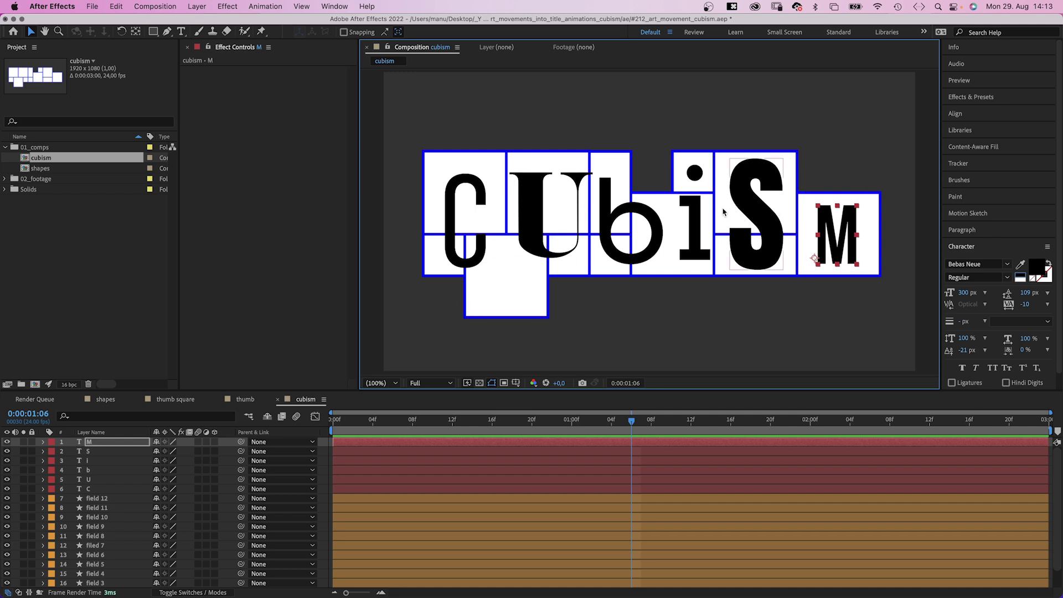
Move the C text layer down the layer stack to directly above field 1.
left_click(443, 182)
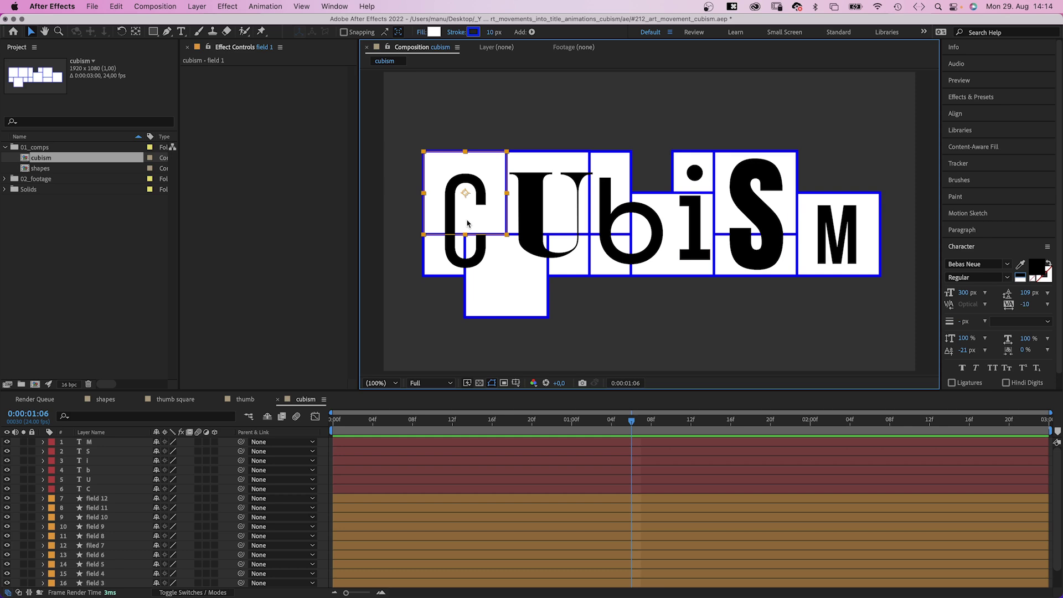
left_click_drag(1055, 544, 1056, 561)
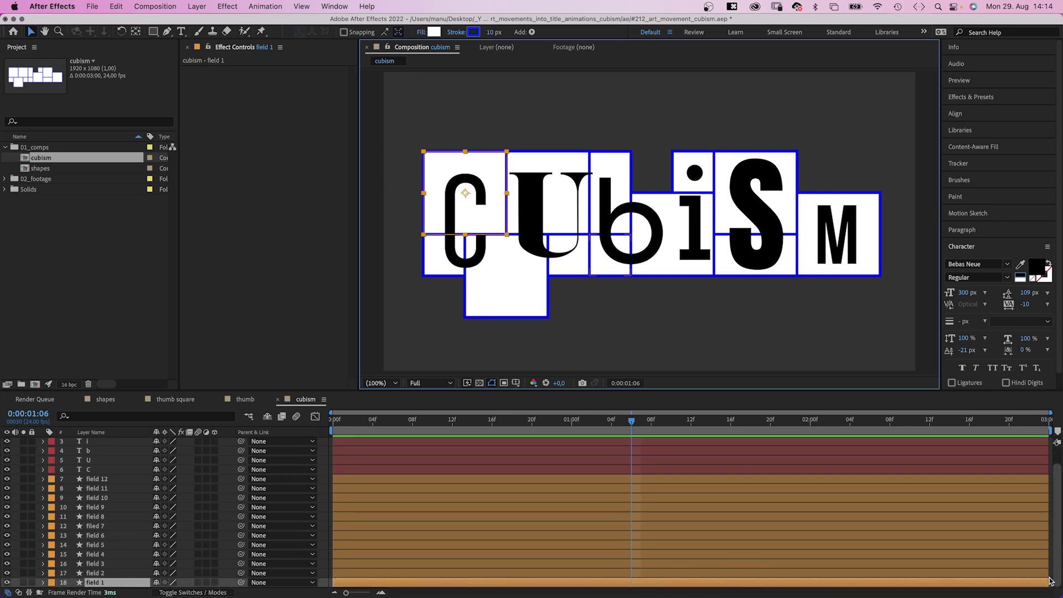
left_click_drag(95, 470, 162, 581)
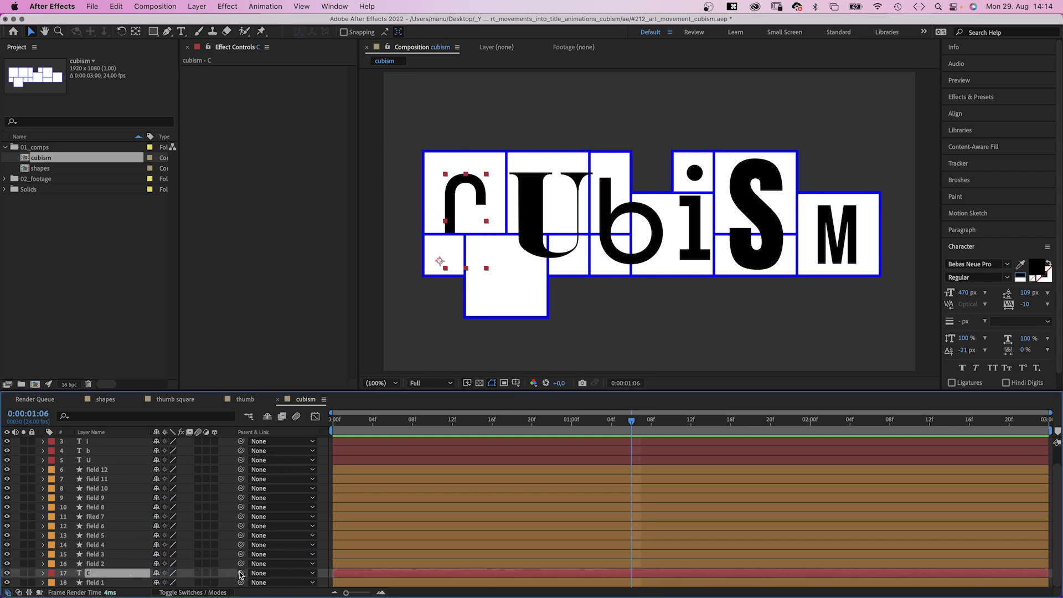
Parent the C text layer to field 1 and apply the Set Matte effect to it.
left_click_drag(241, 574, 106, 581)
left_click(969, 99)
left_click(970, 112)
type("set ")
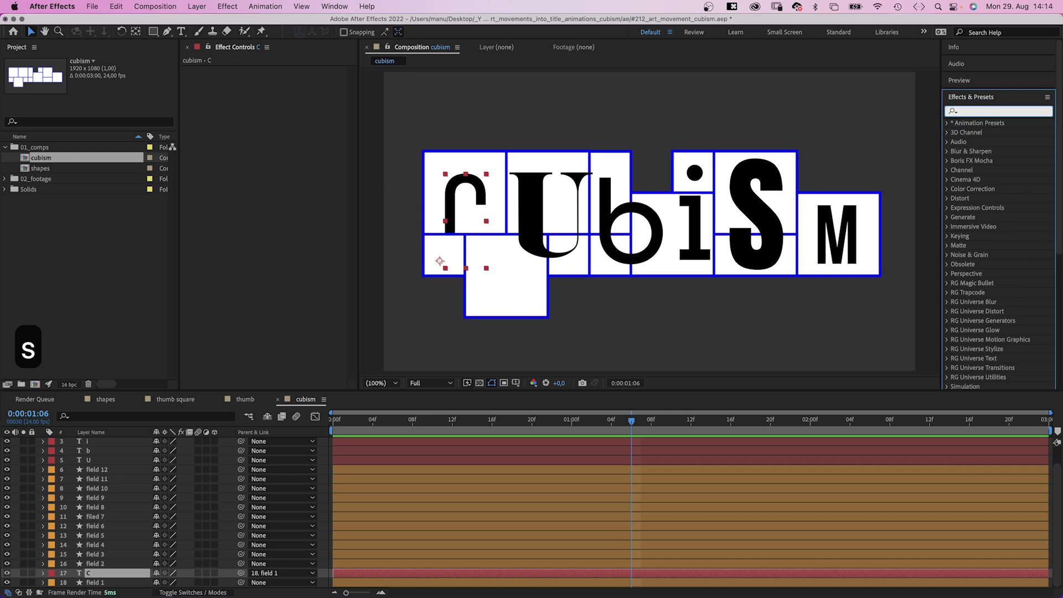
type("matt")
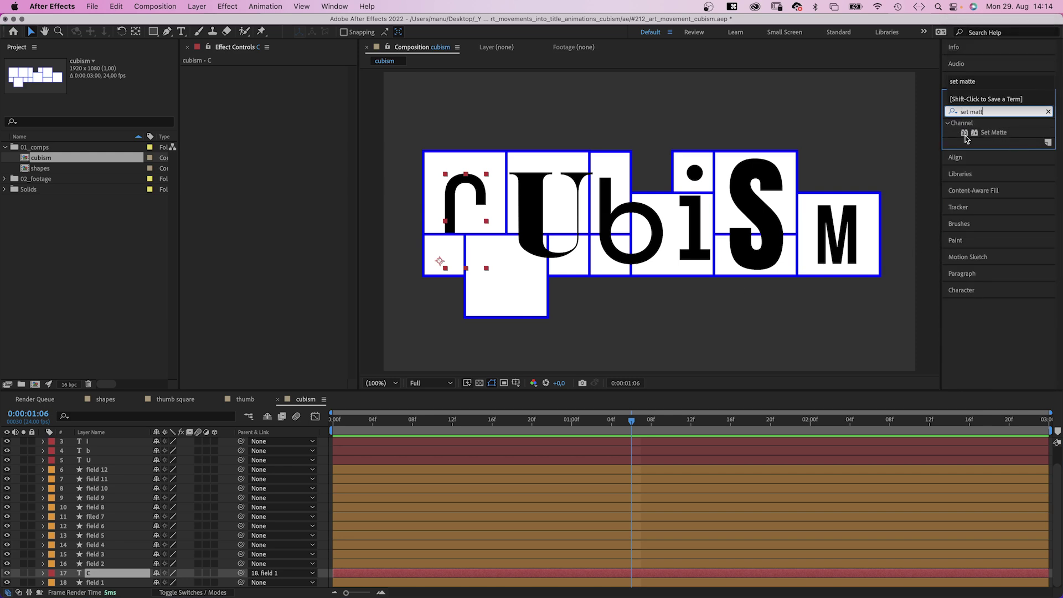
left_click_drag(966, 139, 913, 162)
left_click_drag(281, 160, 281, 160)
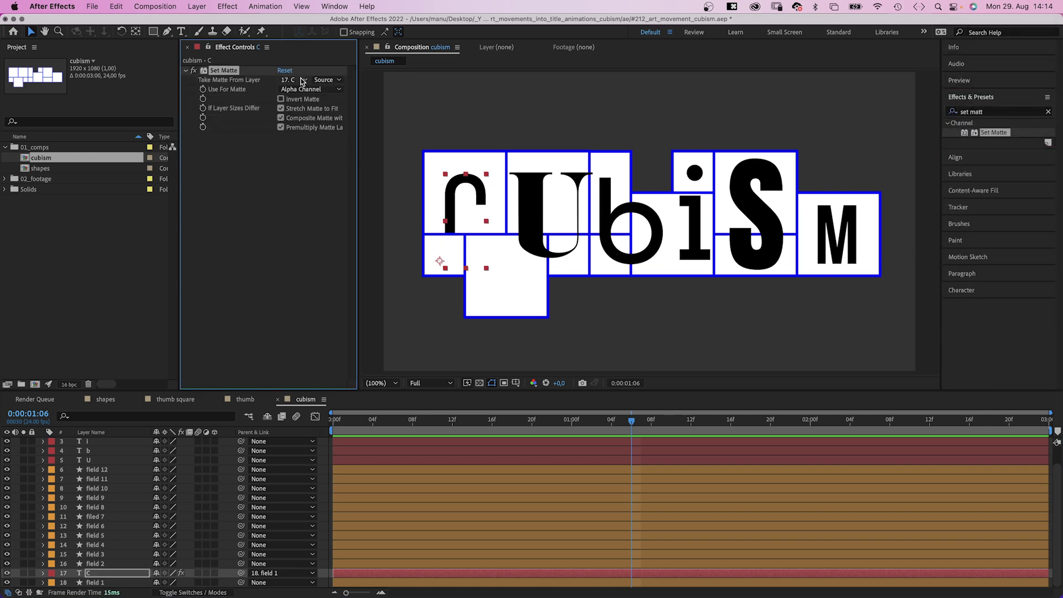
Set the C's matte source to field 1 and solo the layer briefly to check the cropping.
left_click(303, 81)
left_click(305, 321)
left_click(24, 573)
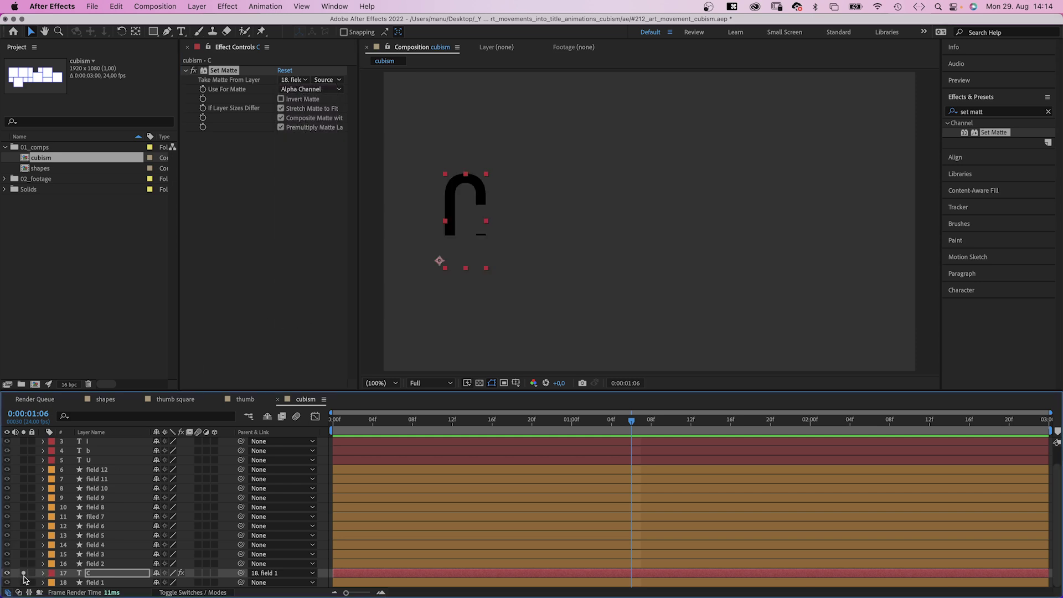
left_click(23, 574)
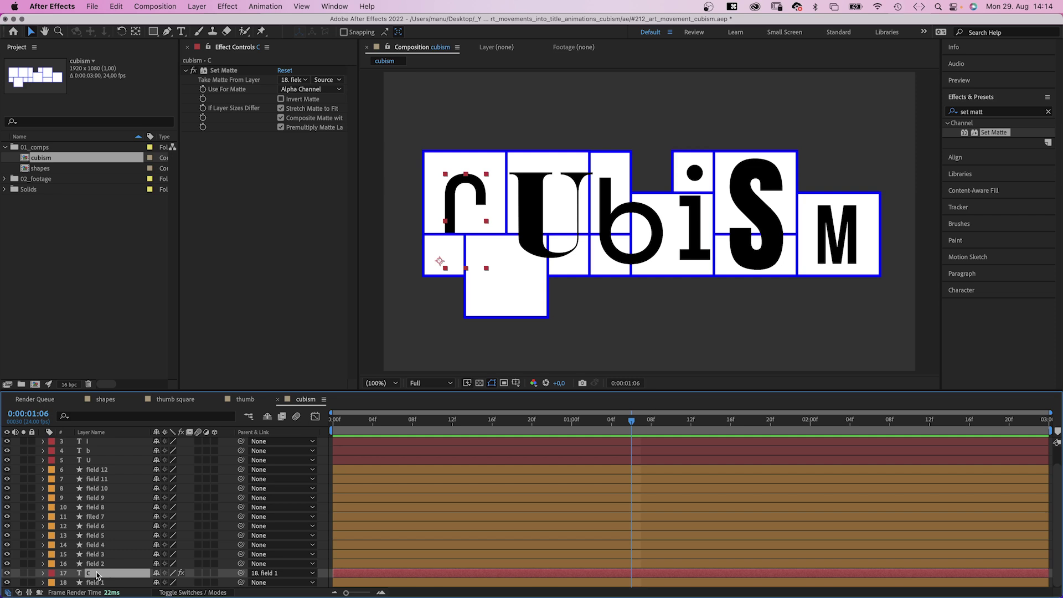
Duplicate the C layer above field 2, parent the copy to field 2 and use field 2 as its matte.
left_click(94, 565)
left_click(89, 574)
key("super+d")
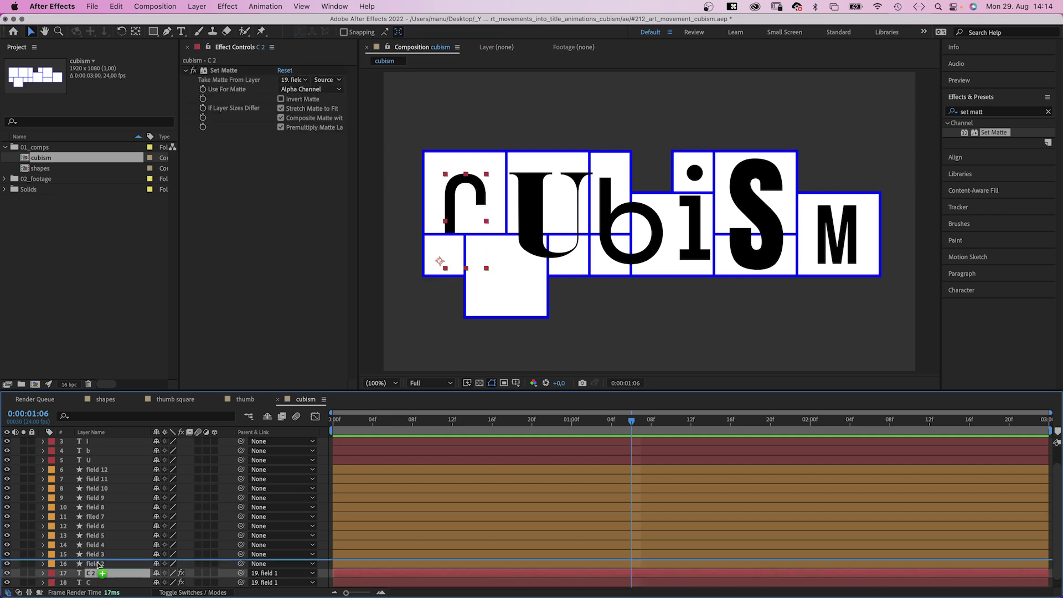
left_click_drag(91, 574, 118, 569)
left_click_drag(240, 566, 95, 572)
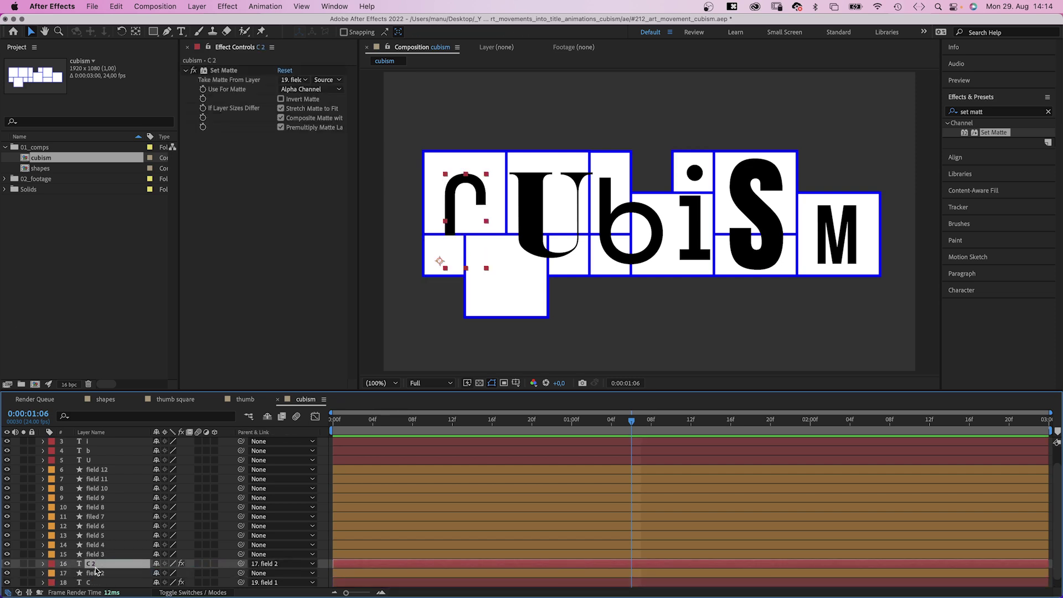
left_click(294, 80)
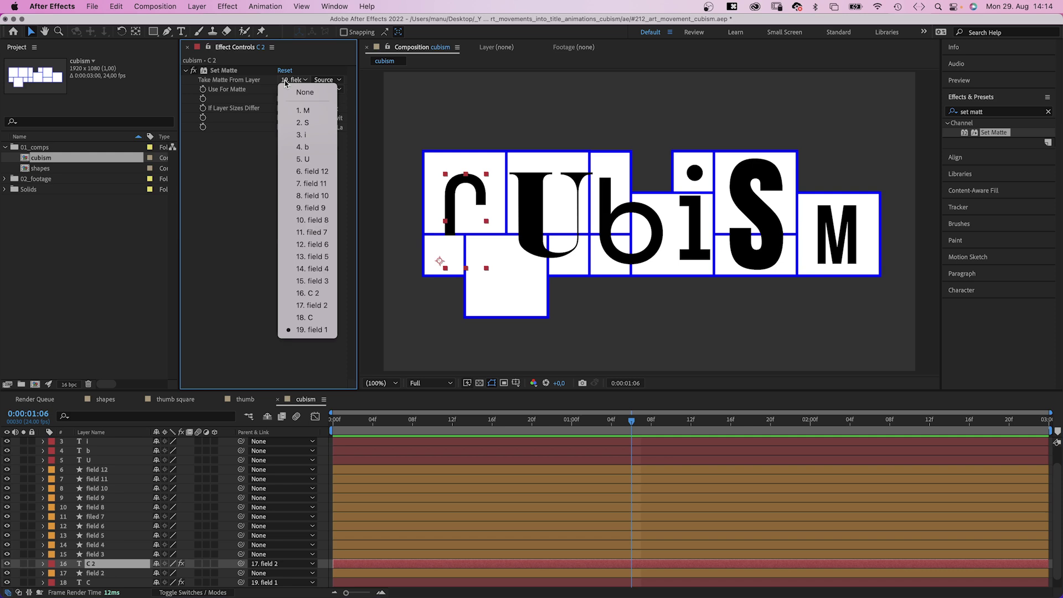
left_click(318, 309)
Duplicate C 2 above field 3, parent the copy to field 3 and use field 3 as its matte.
left_click(89, 563)
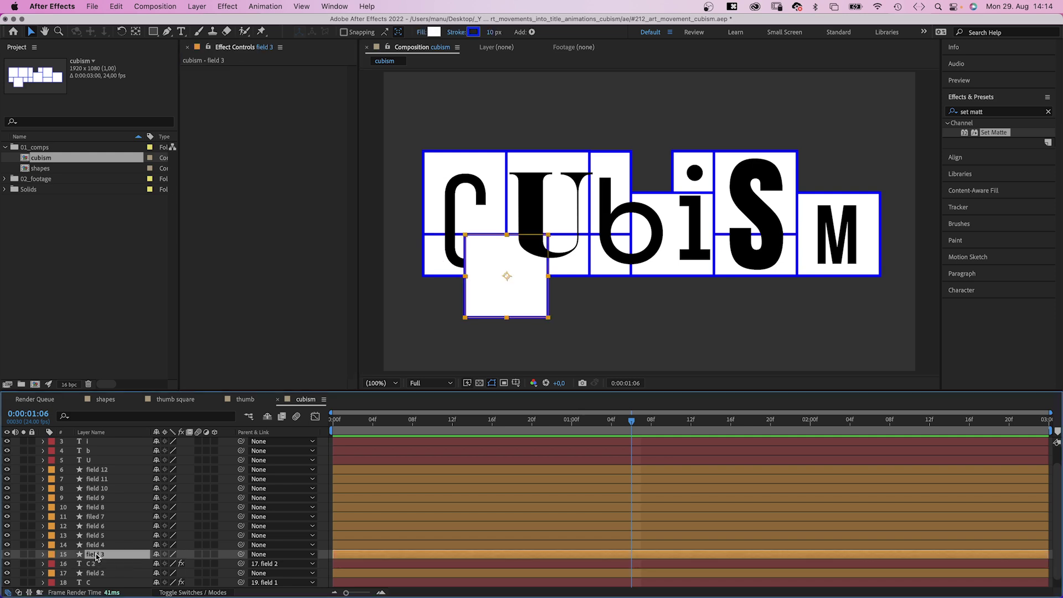
key("super+d")
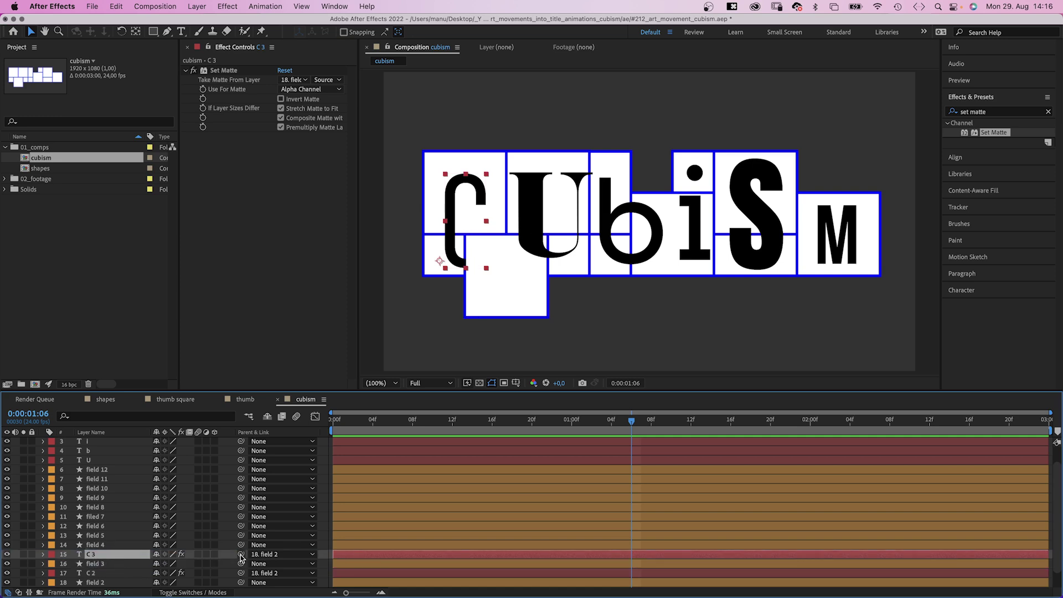
left_click_drag(242, 557, 123, 565)
left_click(294, 80)
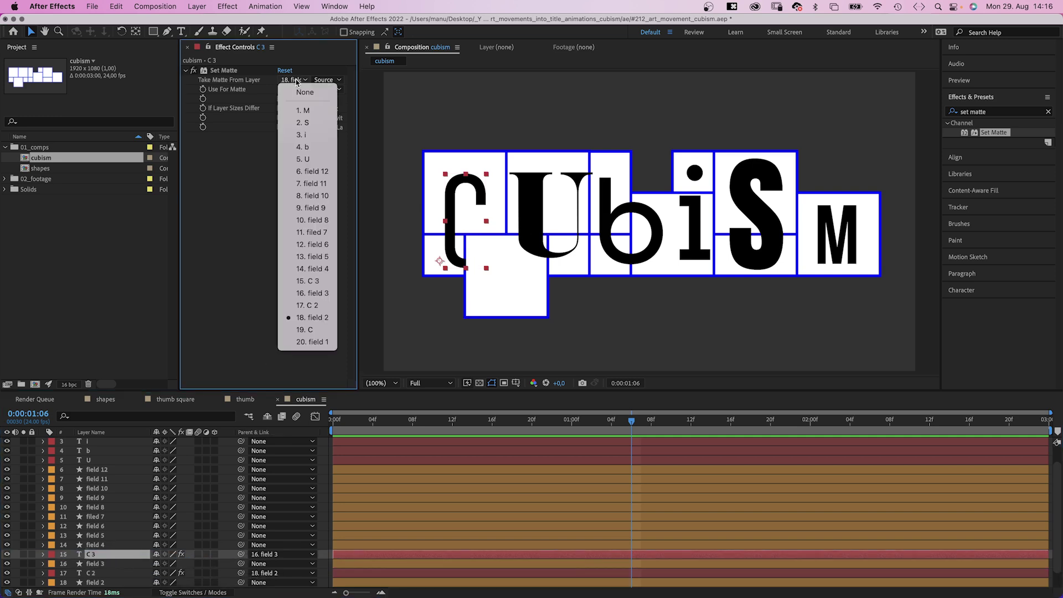
left_click(319, 296)
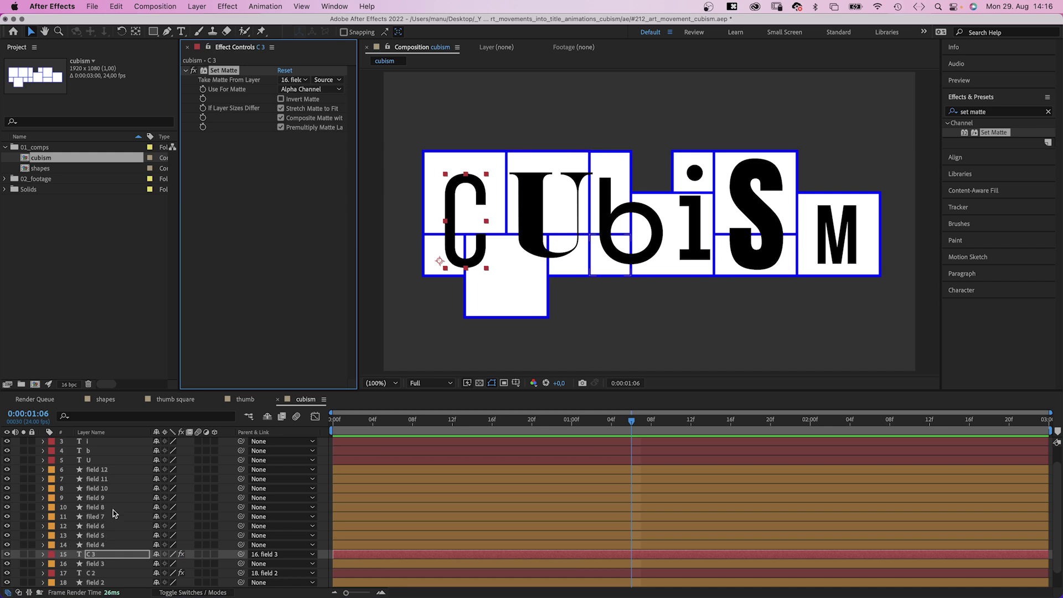
Move the U layer directly above C 3, parent it to C 3 and apply Set Matte with field 3 as source.
left_click_drag(90, 461, 109, 551)
left_click_drag(242, 545, 125, 554)
left_click_drag(993, 132, 266, 155)
left_click(294, 80)
left_click(311, 291)
Duplicate the U layer above field 4, parent the copy to field 4 and take its matte from field 4.
key("super+d")
left_click_drag(111, 545, 110, 531)
left_click(294, 79)
left_click(308, 267)
left_click_drag(241, 535, 125, 535)
Duplicate U 2 above field 5, with field 5 as the copy's parent and matte source.
left_click(111, 535)
key("super+d")
left_click(294, 80)
left_click(299, 257)
Parent and matte the b layer to field 6 with Set Matte, then make copies b 2 and b 3 for filed 7 and field 8.
left_click_drag(111, 450, 114, 513)
left_click_drag(241, 507, 125, 517)
left_click_drag(993, 133, 230, 121)
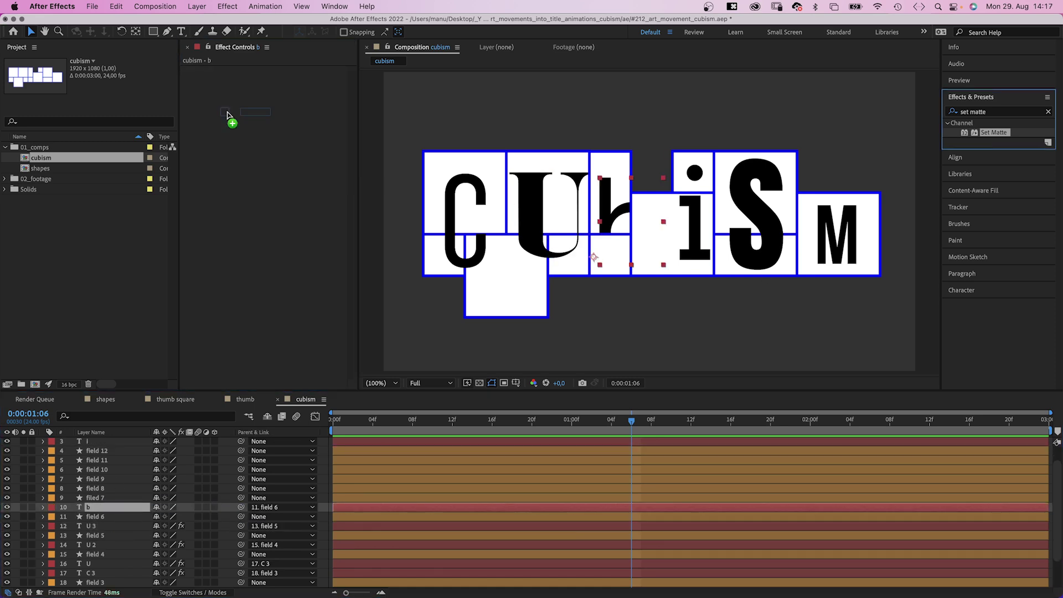
left_click(294, 80)
left_click(300, 233)
key("super+v")
key("super+v")
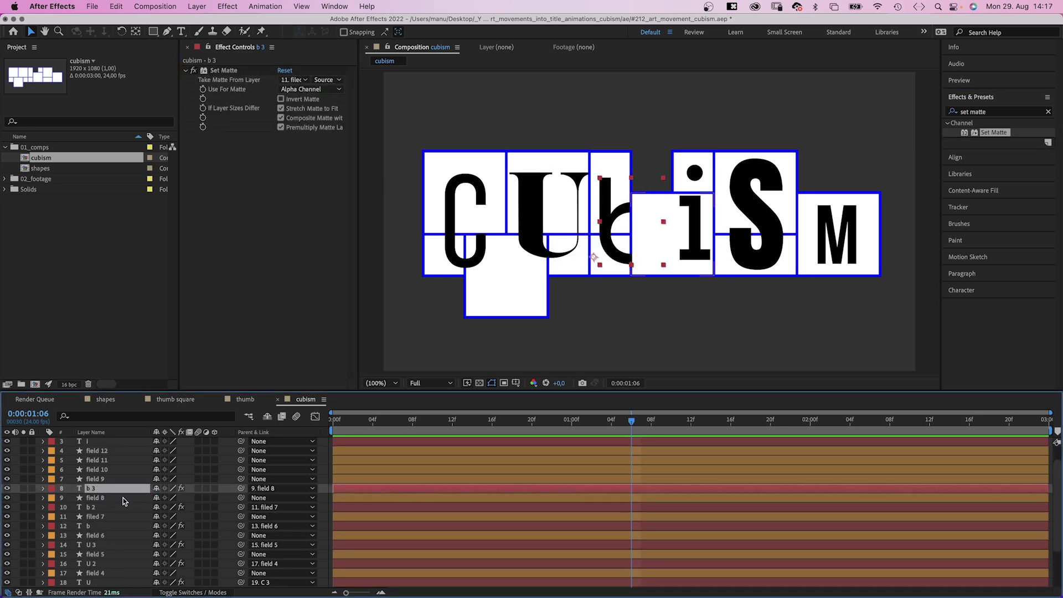
Move the i layer above b 3, parent it to field 8 and apply Set Matte with field 8 as source.
left_click_drag(94, 441, 111, 483)
left_click_drag(241, 479, 125, 498)
left_click_drag(993, 132, 230, 122)
left_click(294, 80)
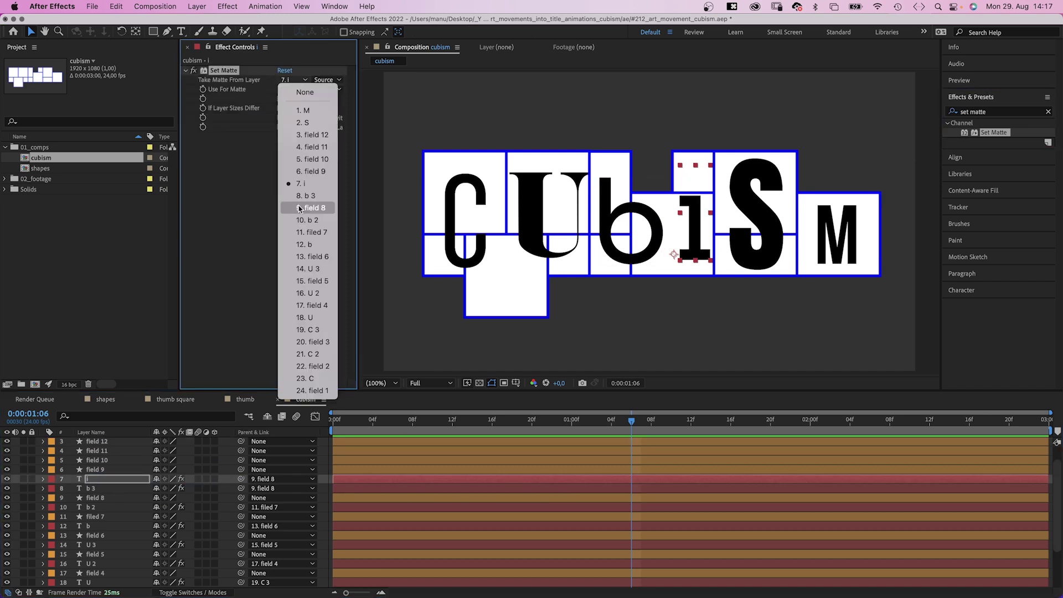
left_click(306, 209)
Duplicate the i layer above field 9, parent the copy to field 9 and use field 9 as its matte.
left_click(111, 479)
key("super+d")
left_click_drag(111, 479, 111, 467)
left_click(294, 80)
left_click_drag(242, 469, 124, 479)
left_click(293, 183)
Apply Set Matte to the S over field 10 and duplicate the S for field 11, parenting each piece to its field.
scroll(111, 460, "up", 2)
left_click_drag(994, 132, 230, 121)
key("super+d")
key("super+bracketright")
left_click(297, 80)
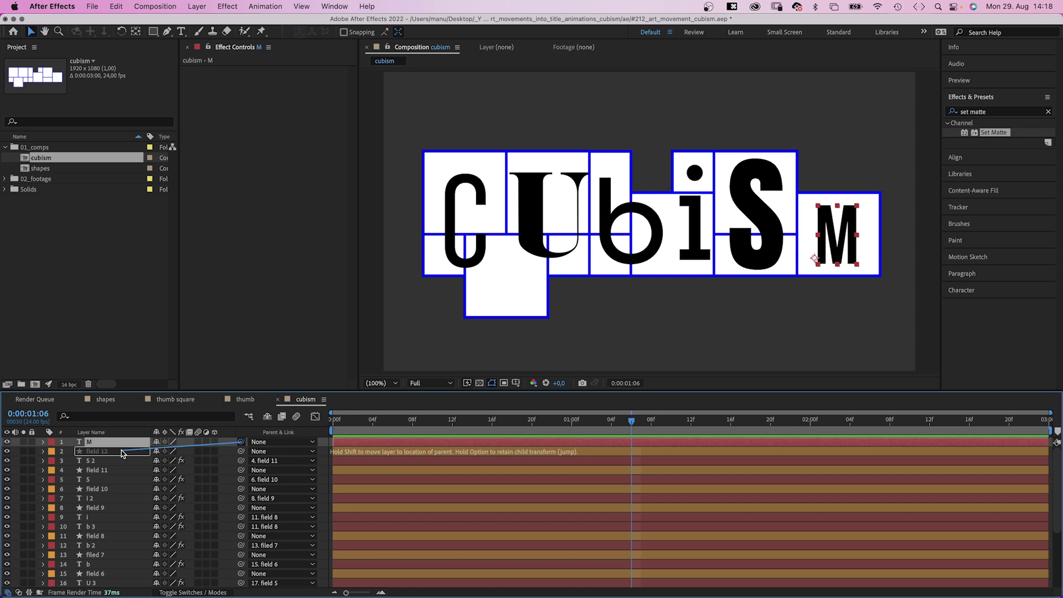
Parent the M layer to field 12 and apply Set Matte with field 12 as its source.
left_click_drag(122, 453, 121, 452)
key("alt+shift+super+e")
left_click(296, 80)
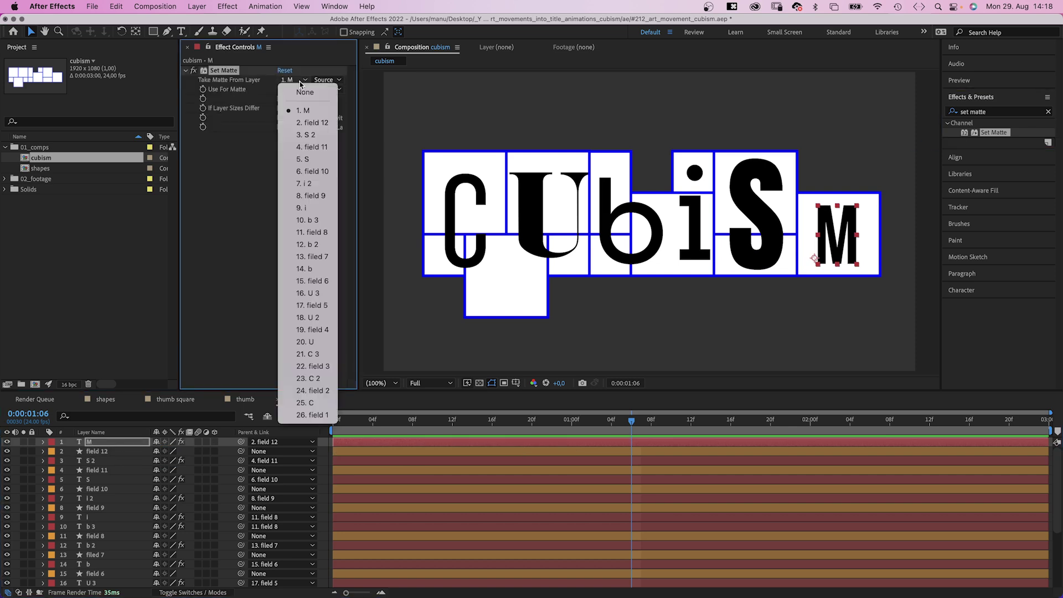
left_click(298, 123)
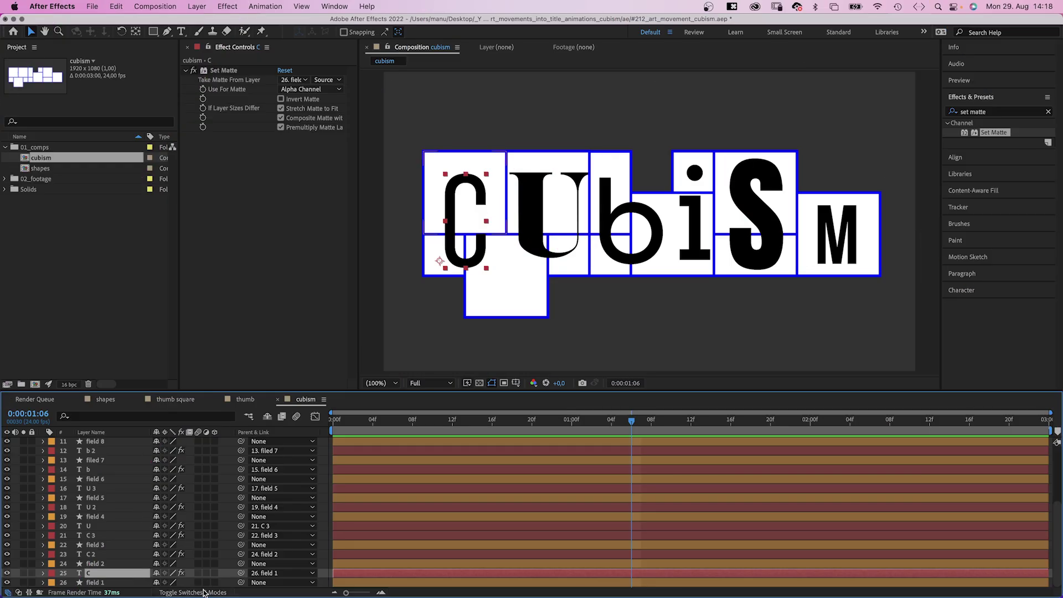
Scale the C layer to 150% and reposition it so its upper curve fits inside field 1.
key("s")
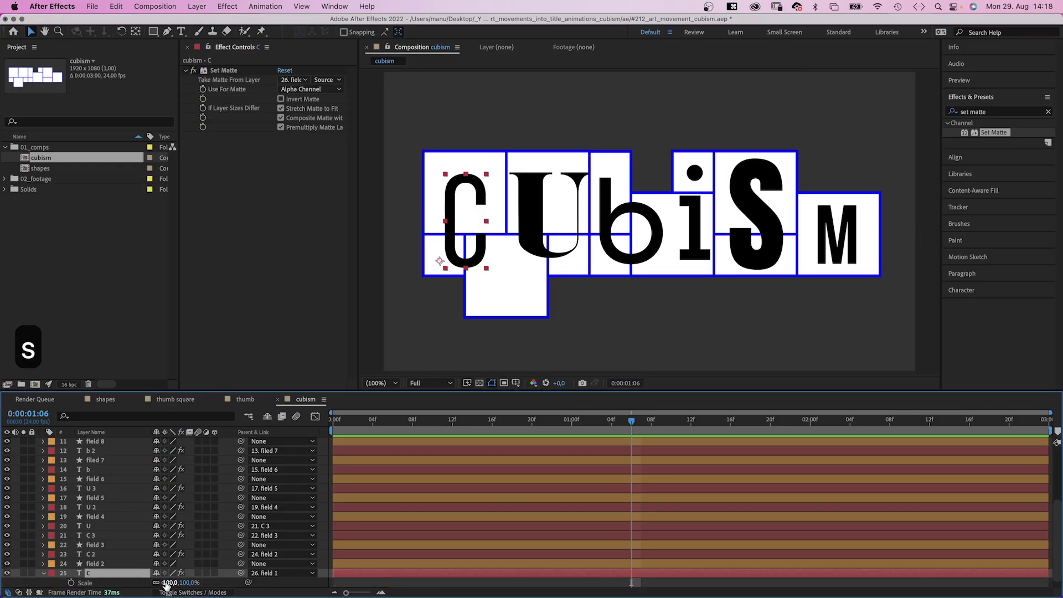
left_click_drag(169, 582, 226, 574)
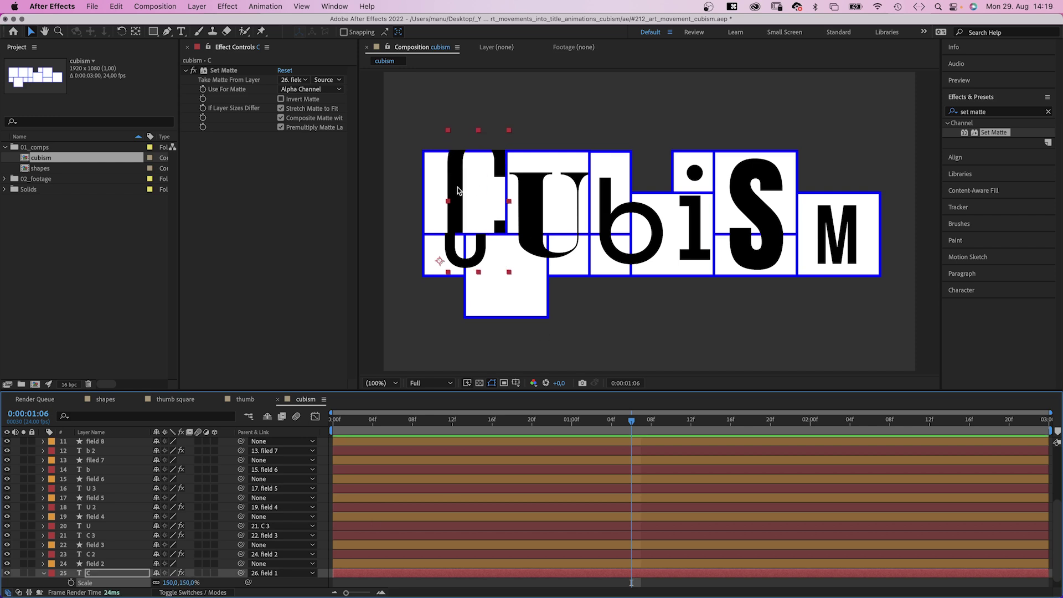
left_click_drag(457, 182, 448, 210)
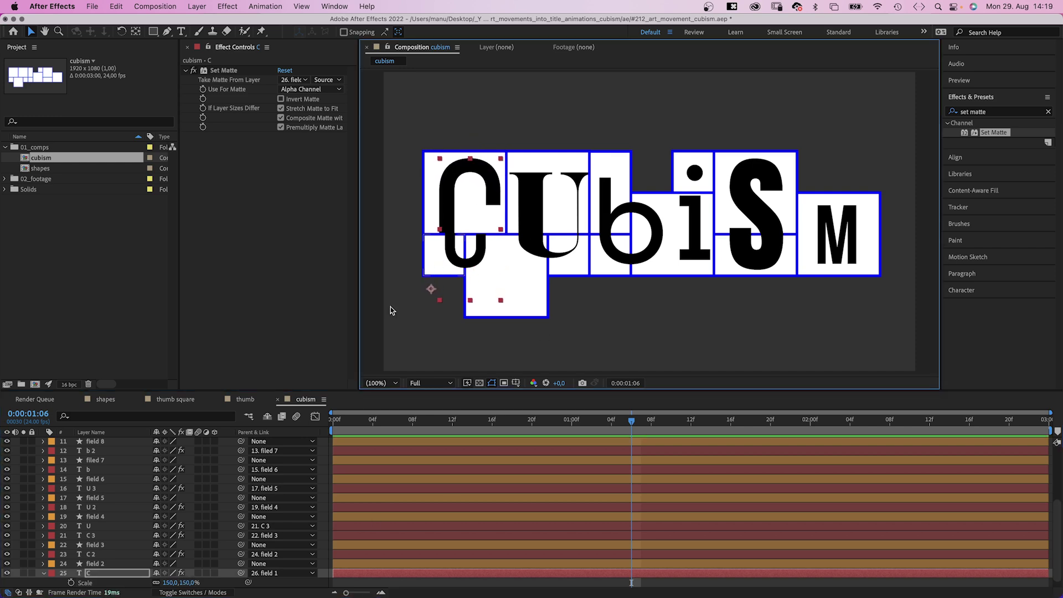
Scale C 2 down to 60% and shift it to the right inside field 2.
left_click(92, 555)
key("s")
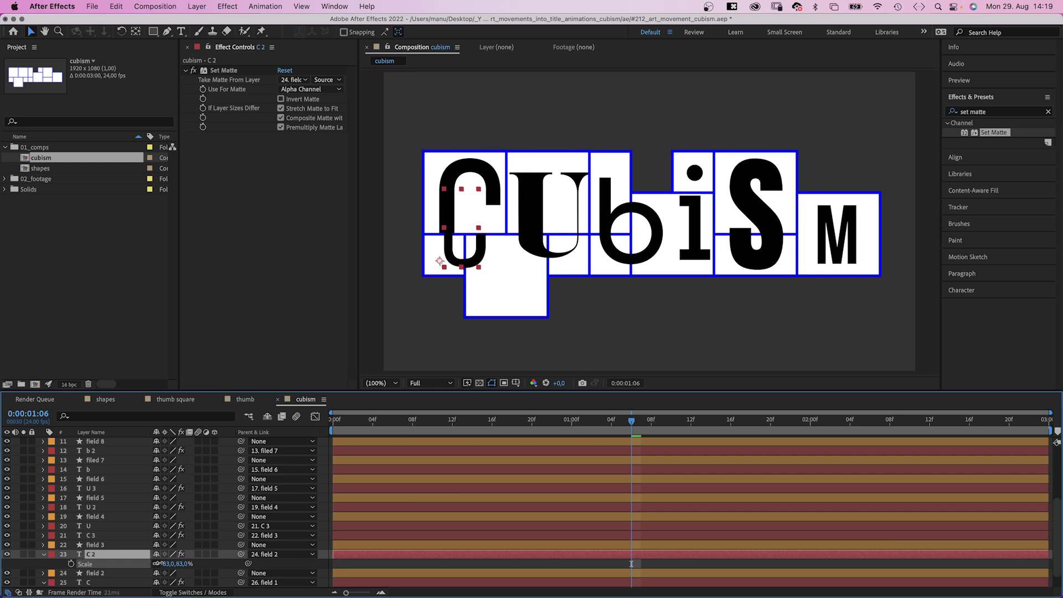
left_click_drag(448, 260, 457, 256)
Nudge the C 3 and U 2 pieces down within their fields and scale the U layer to 212%, repositioning it in field 3.
left_click(475, 257)
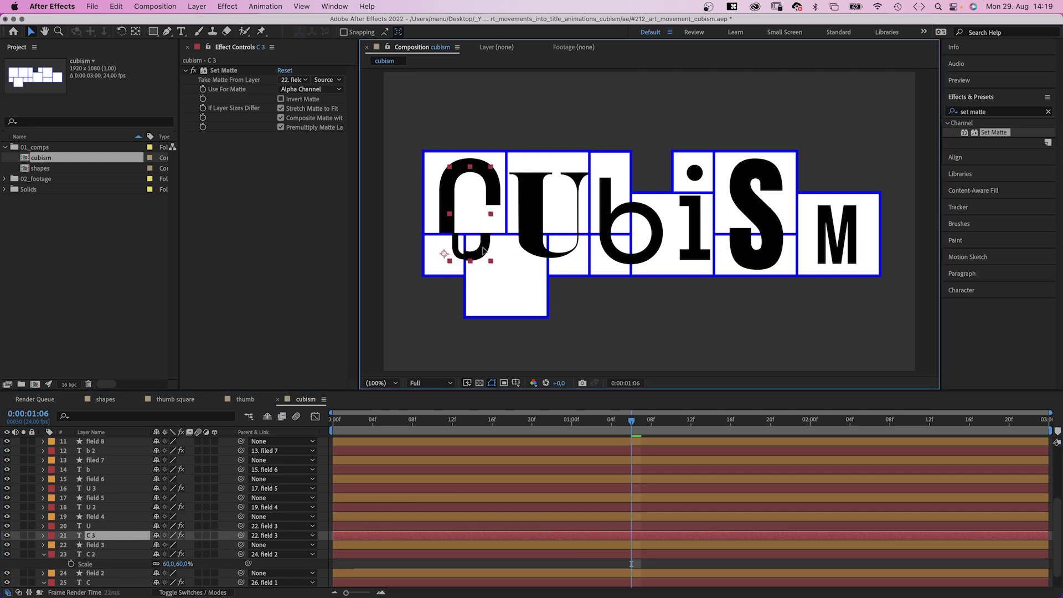
key("s")
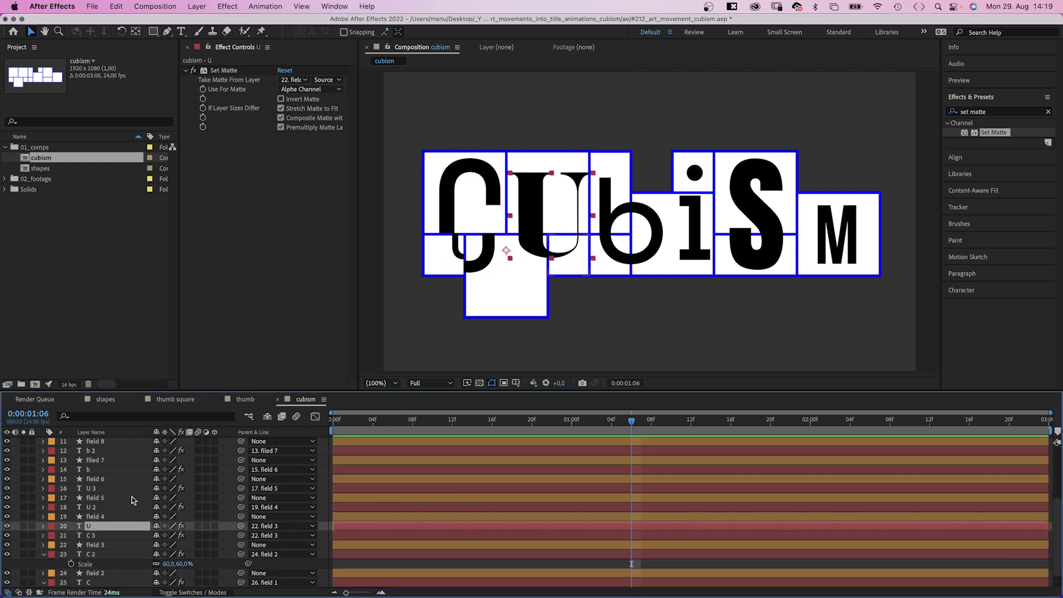
key("s")
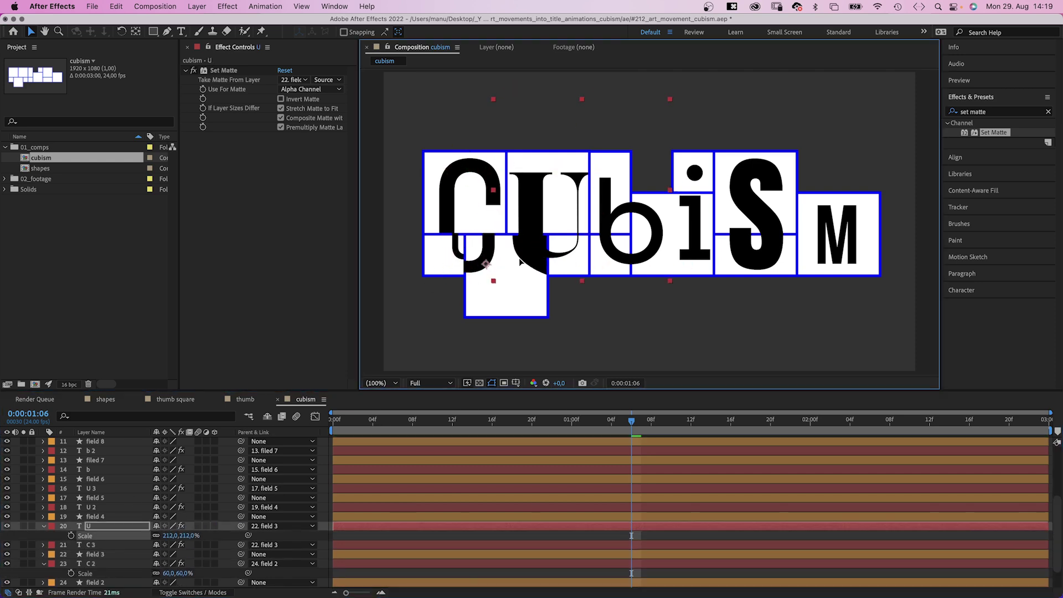
left_click(90, 507)
left_click(89, 489)
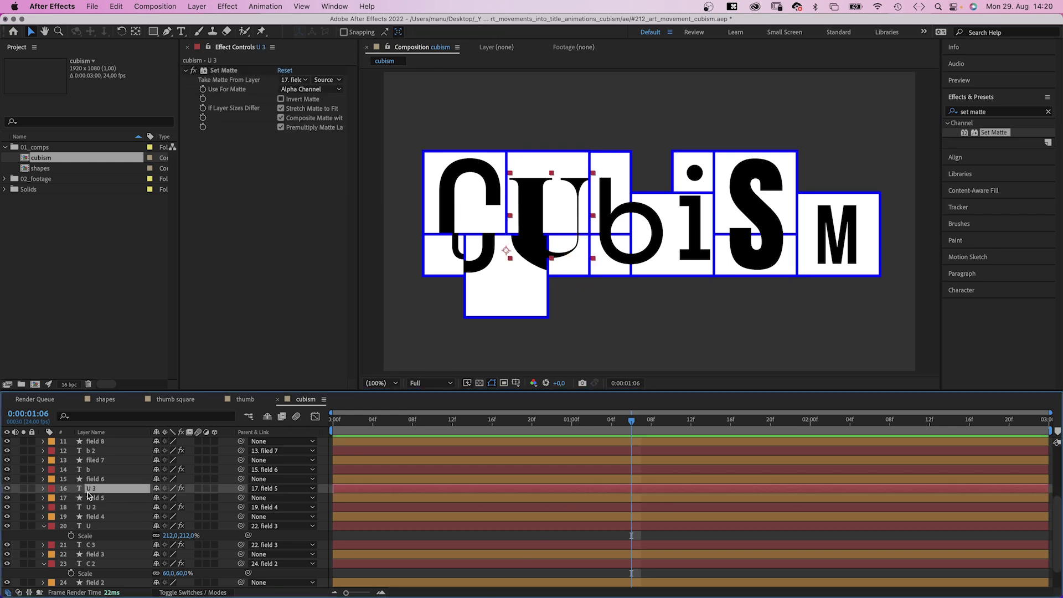
Scale the b to 148%, b 2 to 84% and b 3 to 86%, repositioning the pieces within their fields.
left_click(89, 470)
key("s")
left_click_drag(166, 480, 155, 461)
left_click(90, 451)
key("s")
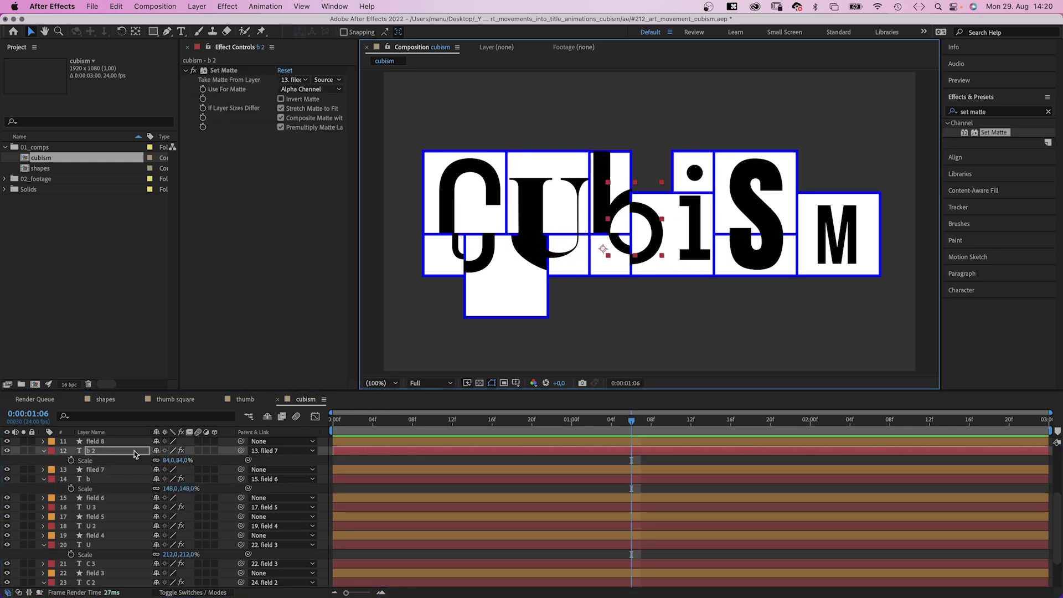
scroll(89, 515, "up", 3)
left_click(89, 514)
key("s")
Scale the i to 143% and i 2 to 210%, shifting both pieces so the letter looks broken across its fields.
left_click(88, 505)
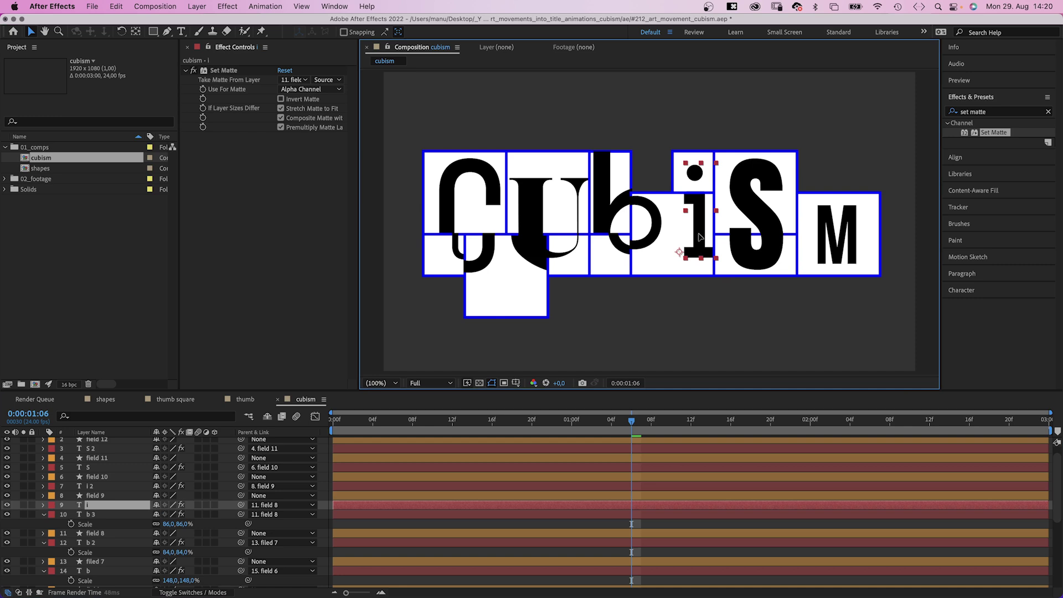
key("s")
left_click(89, 486)
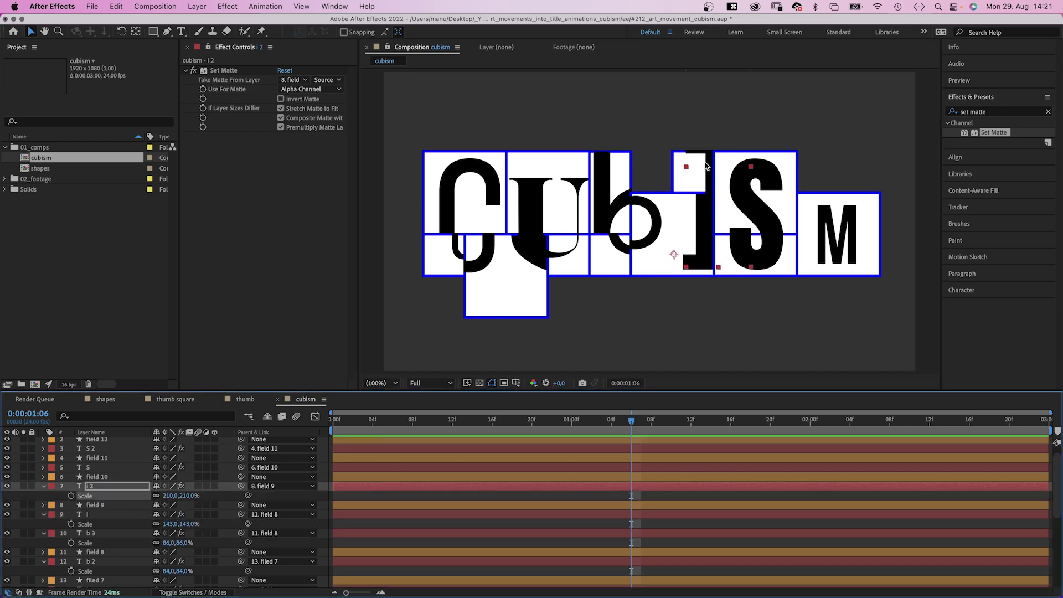
key("s")
Scale the S to 99% and S 2 to 226%, offsetting the two halves of the letter.
left_click(92, 468)
key("s")
left_click(111, 449)
key("s")
left_click_drag(167, 458, 236, 458)
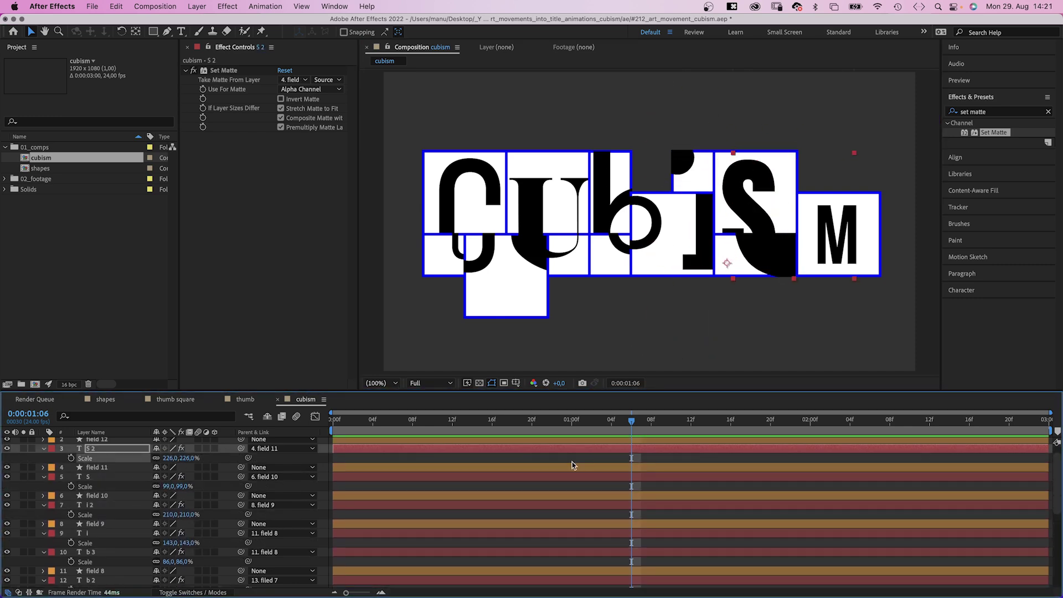
Scale the M to 171%, move it to the left edge of field 12 and collapse all layer properties.
scroll(574, 465, "up", 2)
left_click(106, 442)
key("s")
left_click_drag(165, 451, 204, 451)
left_click_drag(832, 262, 806, 261)
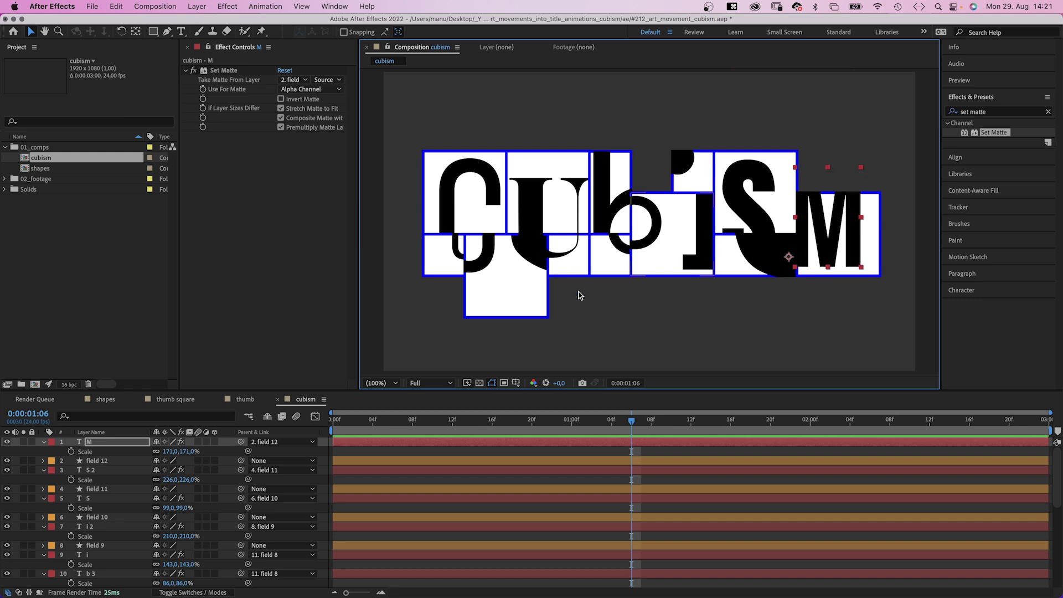
key("cmd+a")
left_click(44, 443)
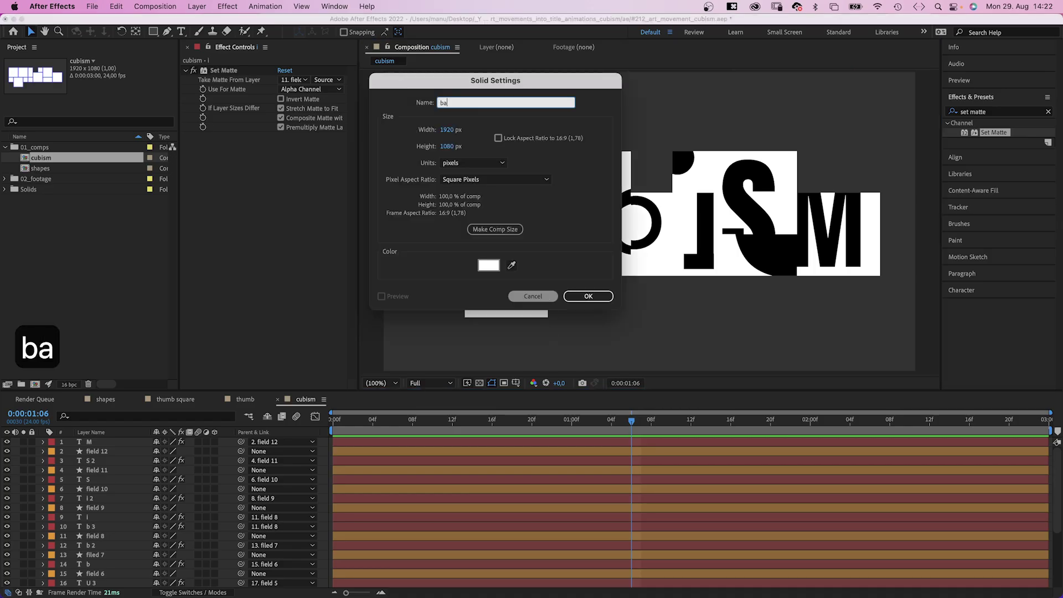
Create a white 1920 x 1080 px solid named background and move it to the bottom of the layer stack.
type("nd")
key("Return")
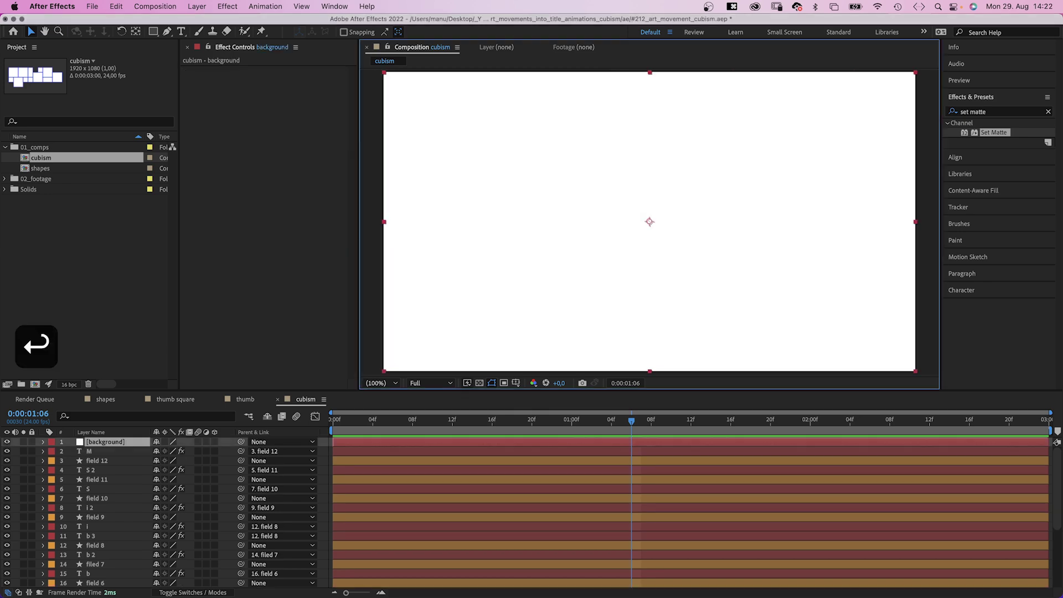
left_click_drag(129, 444, 129, 586)
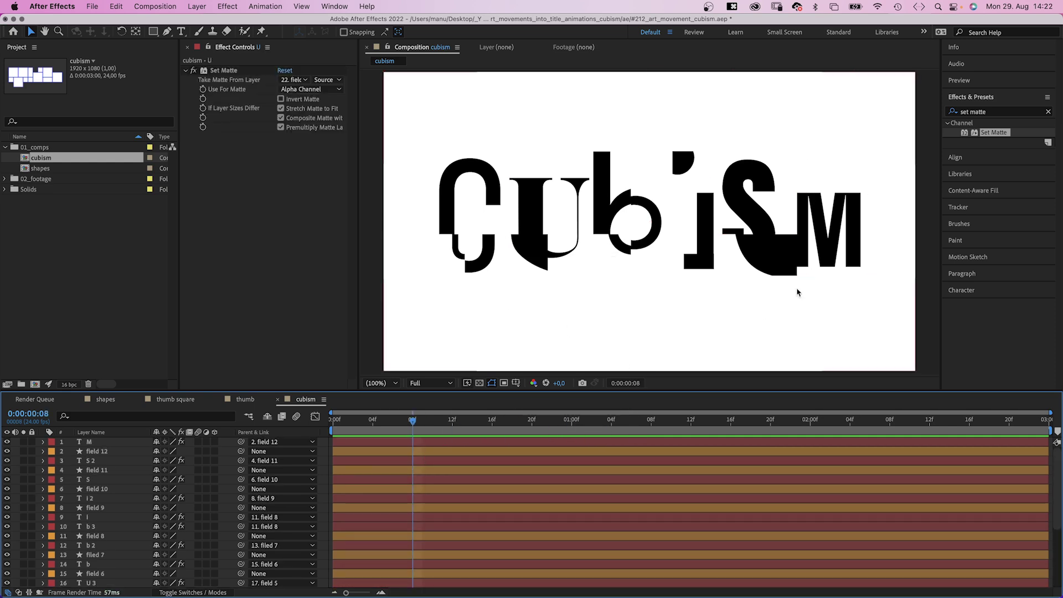
Change the fill color of the field 12 shape behind the M to black (000000).
left_click(849, 255)
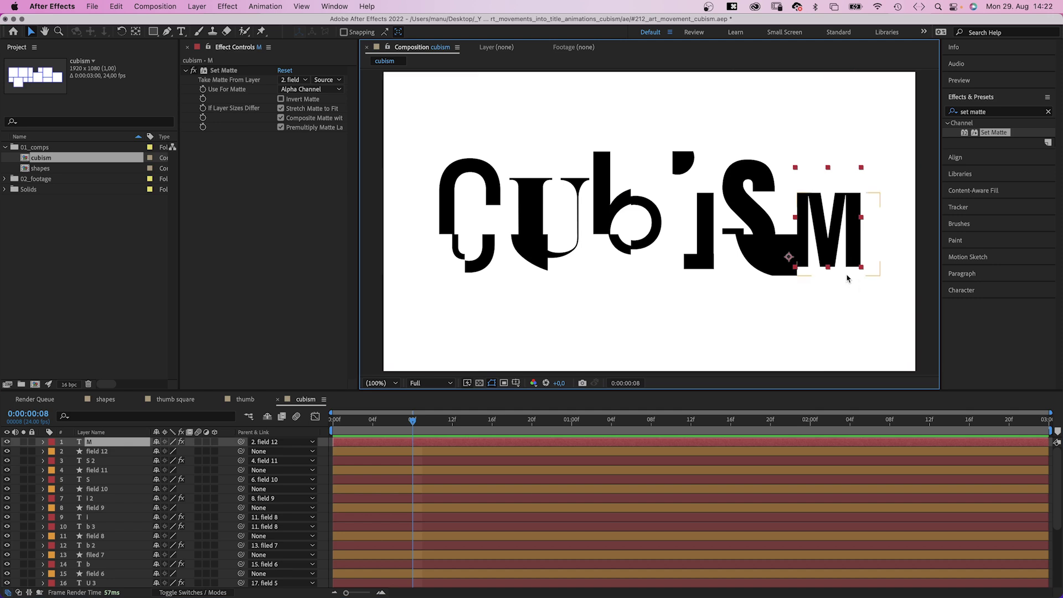
left_click(850, 275)
left_click(433, 32)
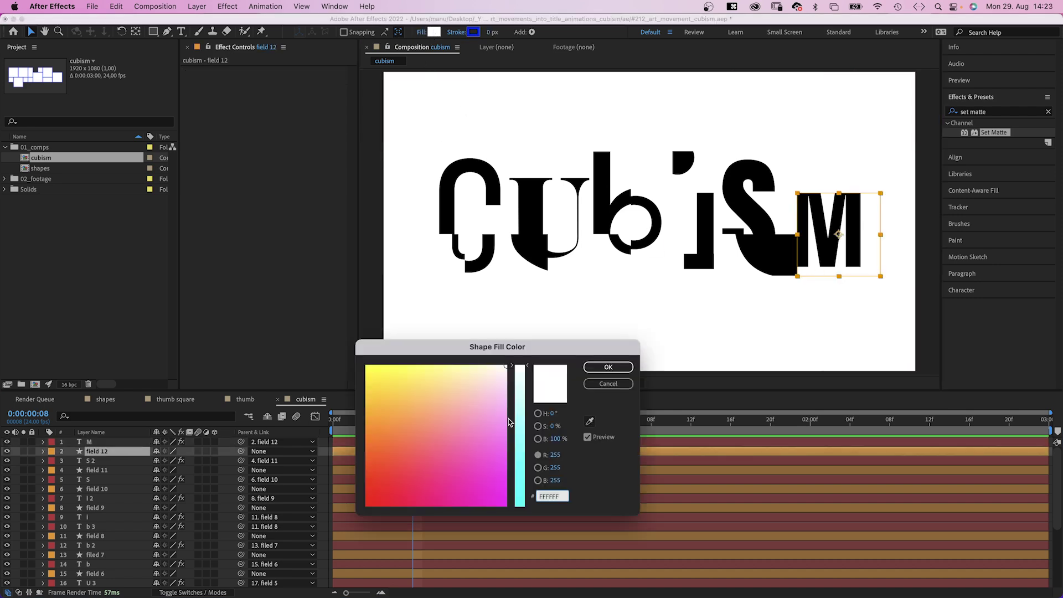
left_click_drag(510, 422, 510, 559)
left_click_drag(431, 433, 319, 536)
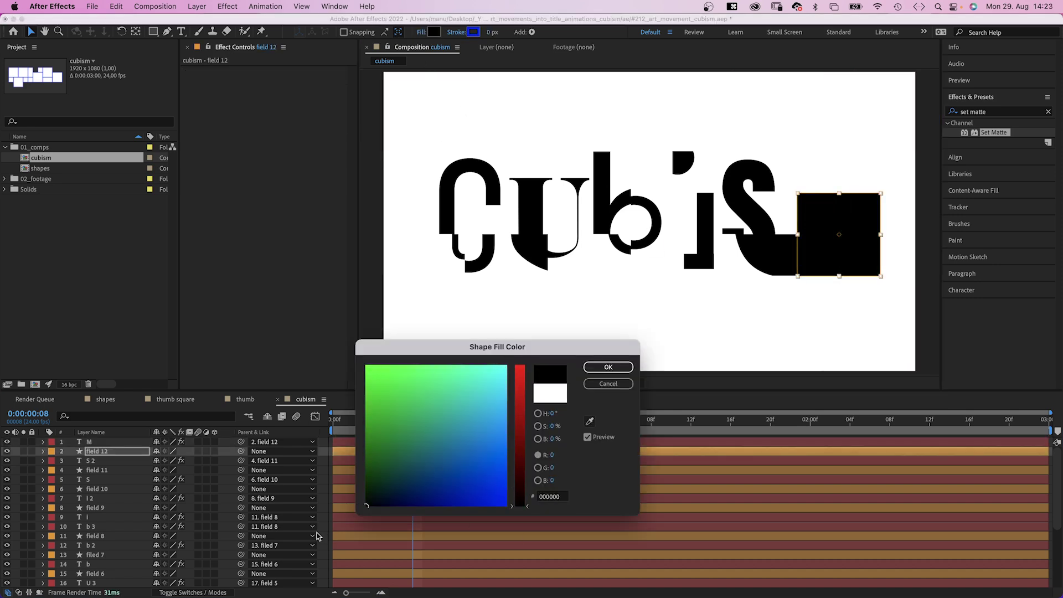
left_click(602, 369)
Set the fill color of the M text layer to white so it contrasts with its field.
left_click(93, 443)
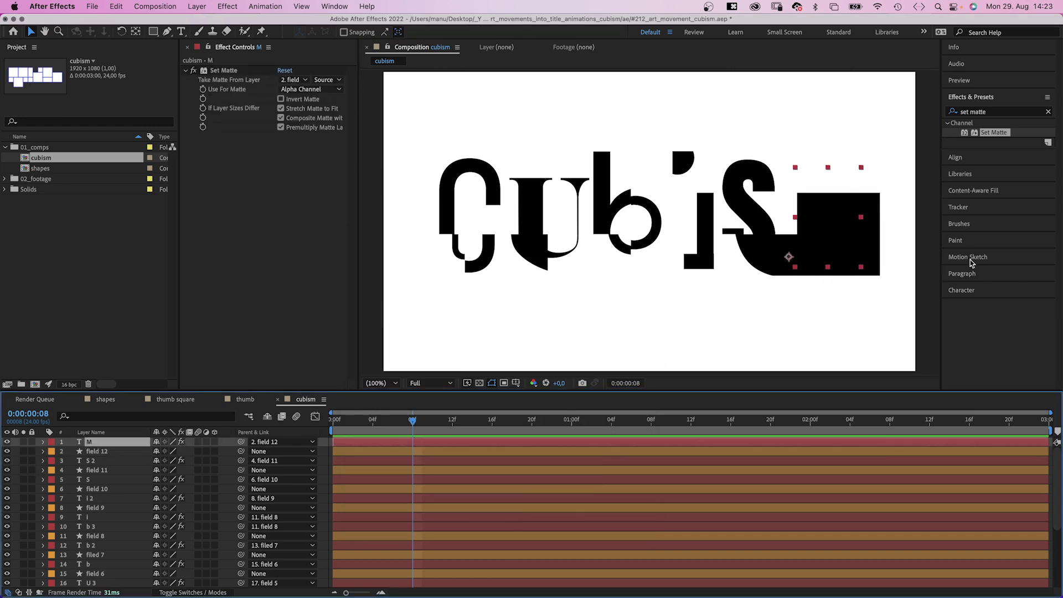
left_click(972, 290)
left_click(1019, 279)
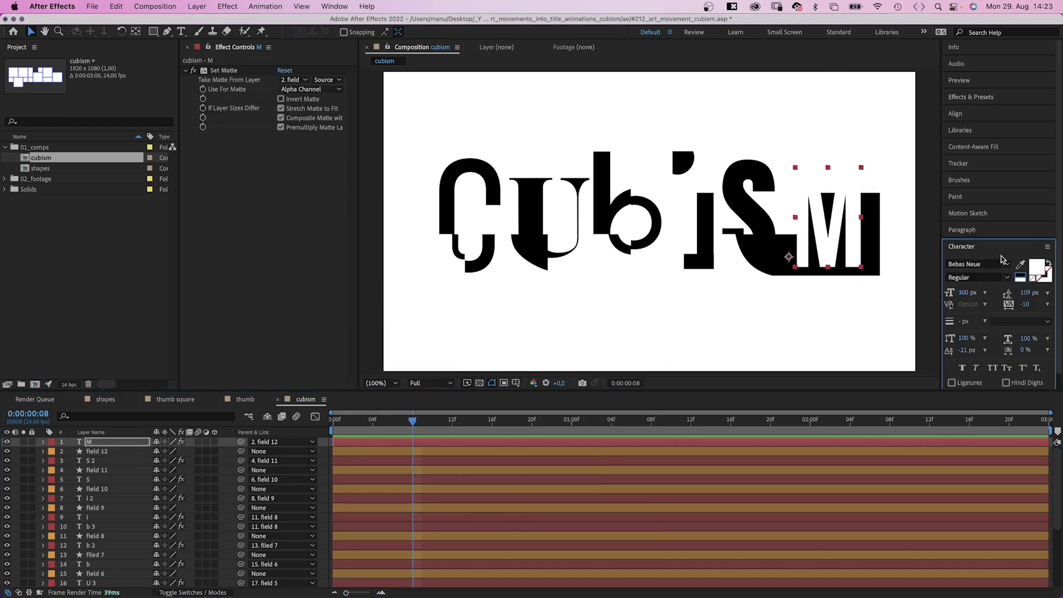
Change the fill color of the field 3 shape below the C and U to black.
left_click(487, 286)
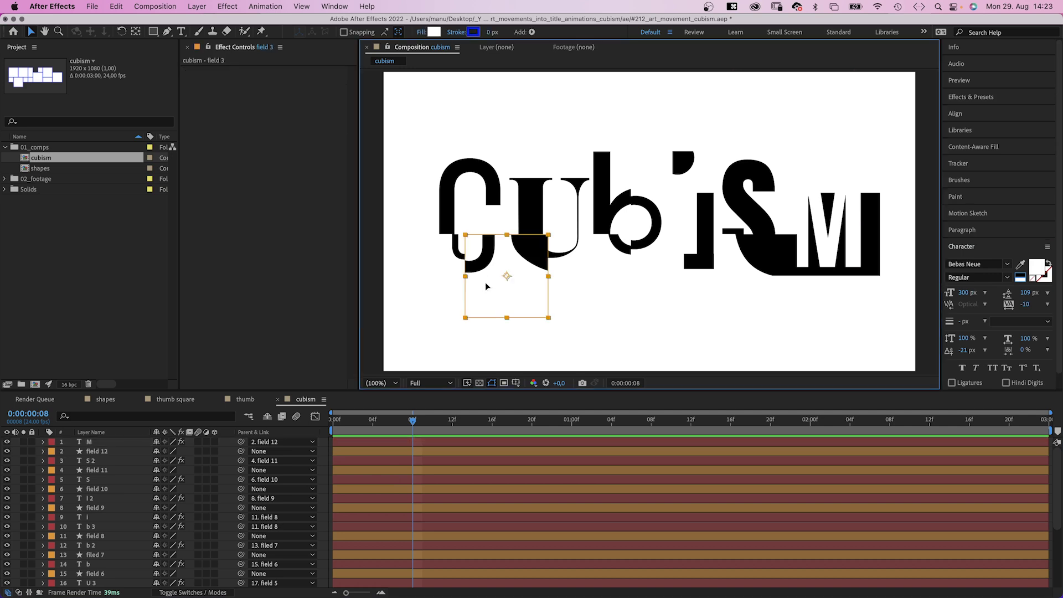
left_click(434, 32)
left_click_drag(467, 392, 319, 541)
left_click_drag(516, 473, 517, 554)
left_click(608, 368)
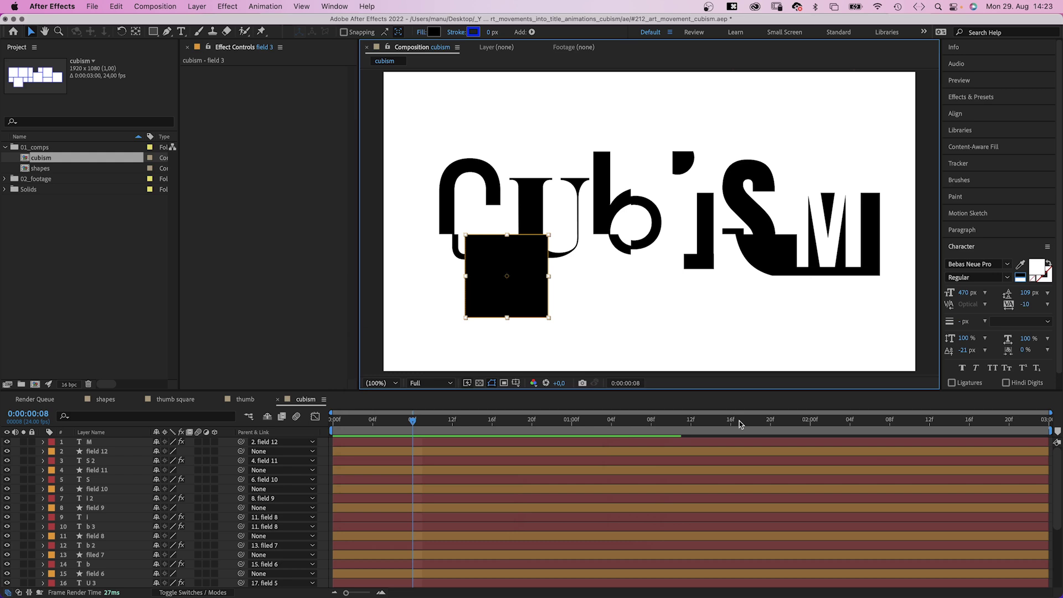
Set the fill color of the C 3 text layer to white.
scroll(1055, 503, "down", 4)
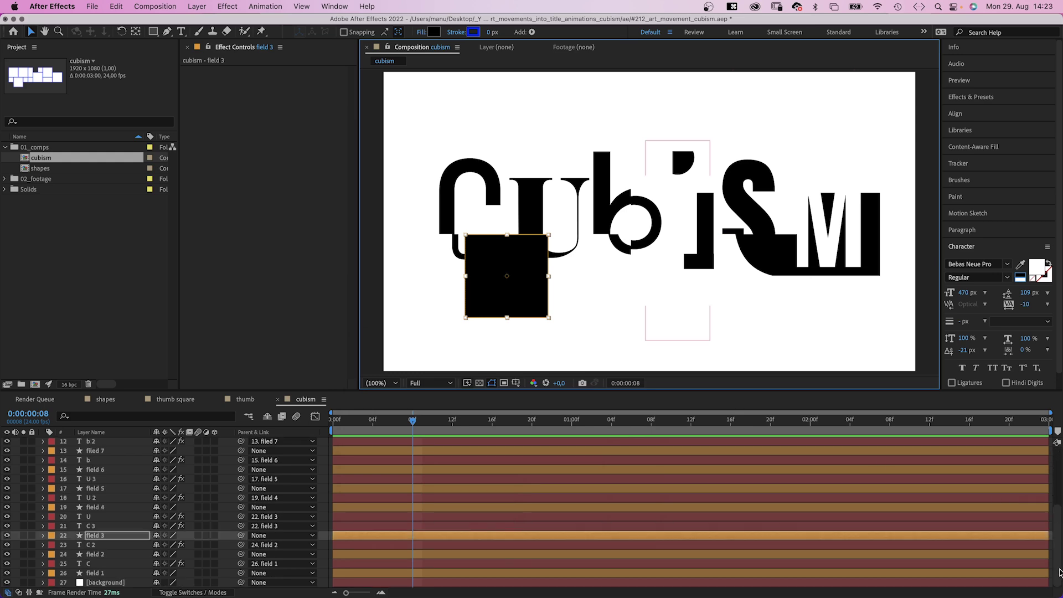
left_click(100, 526)
left_click(1032, 279)
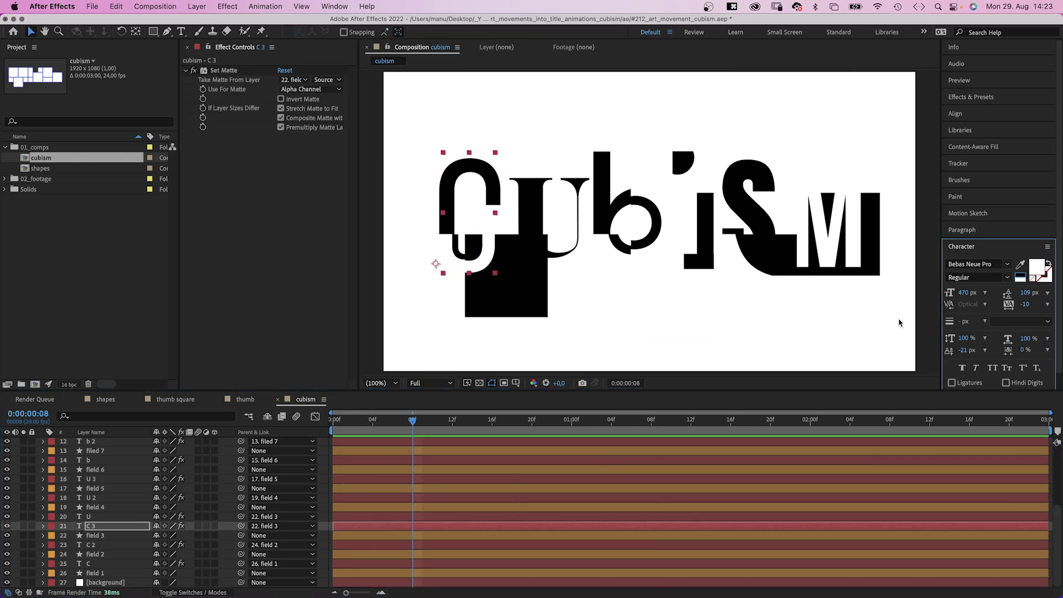
left_click(16, 522)
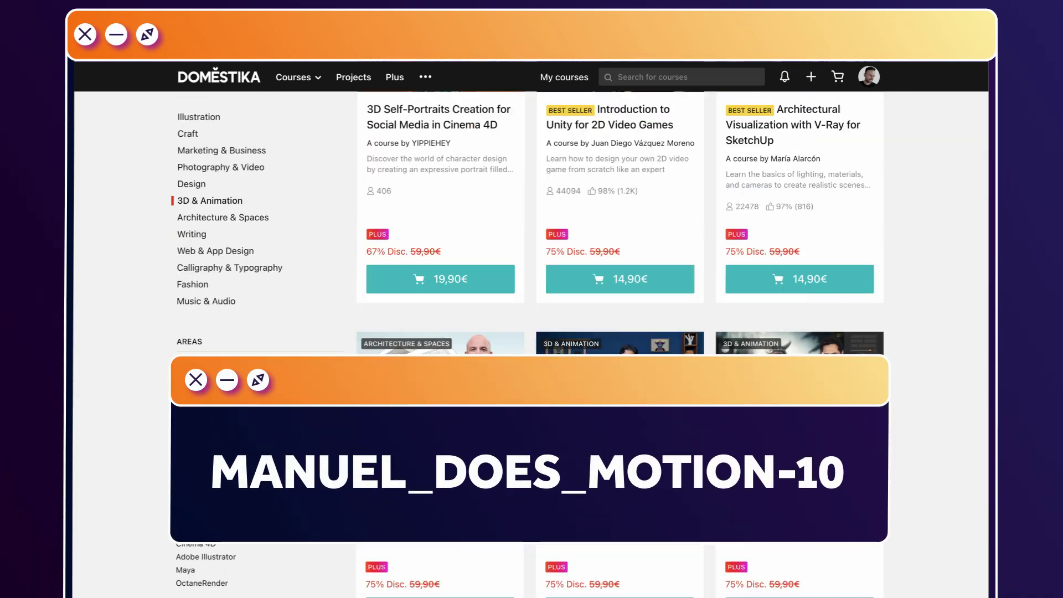
scroll(621, 222, "down", 1)
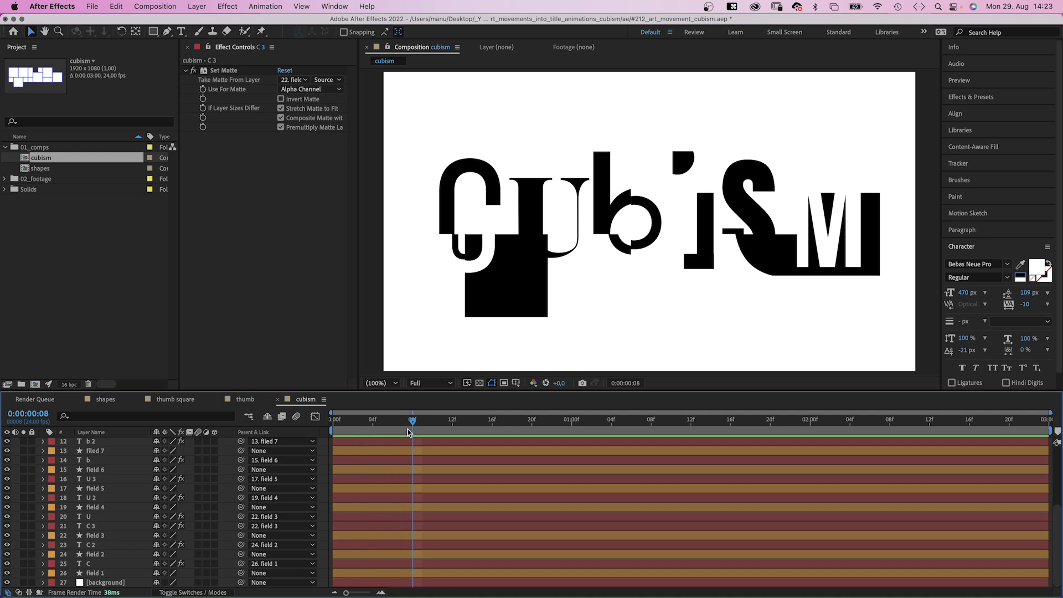
Trim the start of every layer from U up to M to frame 8 and return to the composition's beginning.
left_click(90, 518)
scroll(1044, 519, "up", 5)
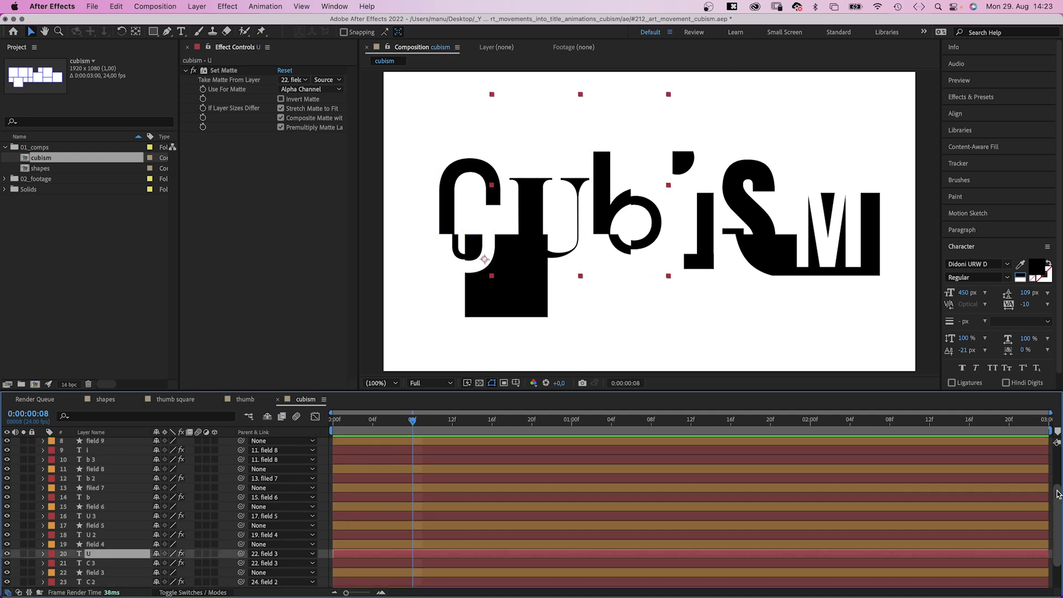
key("super+a")
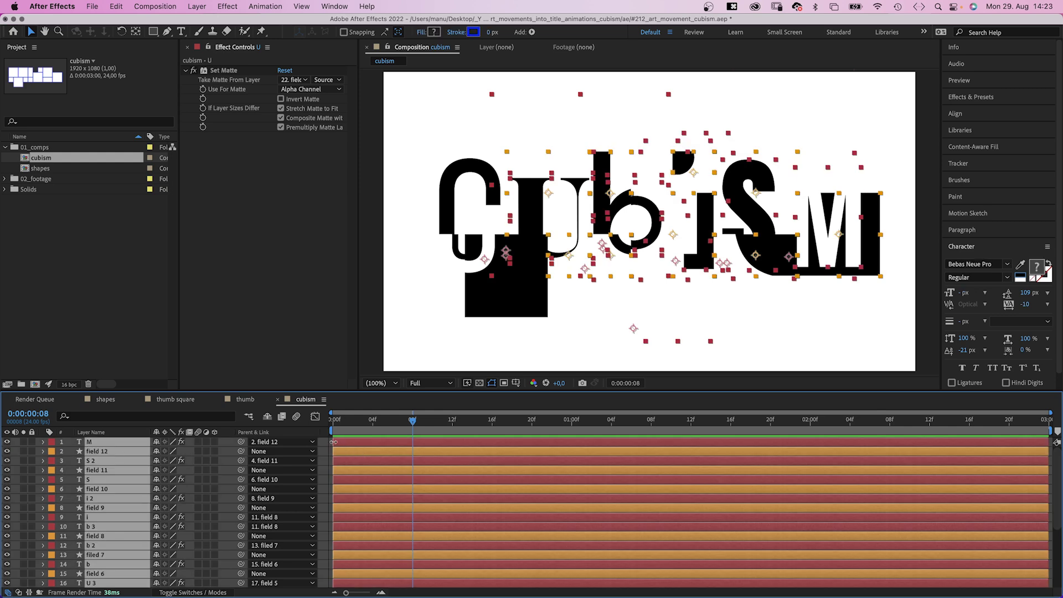
left_click_drag(334, 442, 410, 445)
key("Home")
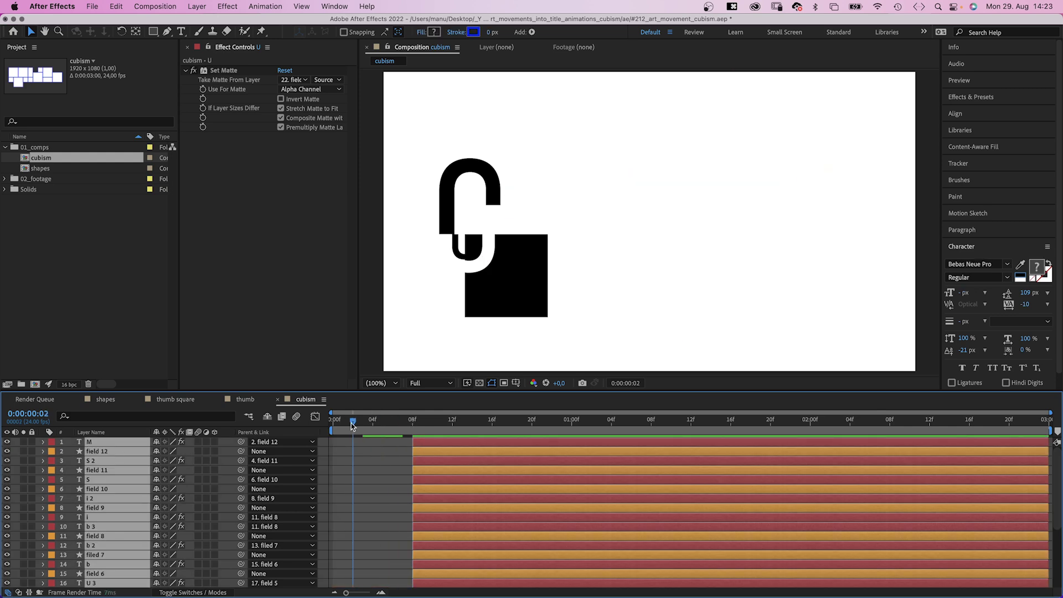
Move the anchor point of field 1 to its lower-right corner with the Pan Behind tool.
scroll(454, 499, "down", 5)
left_click(95, 573)
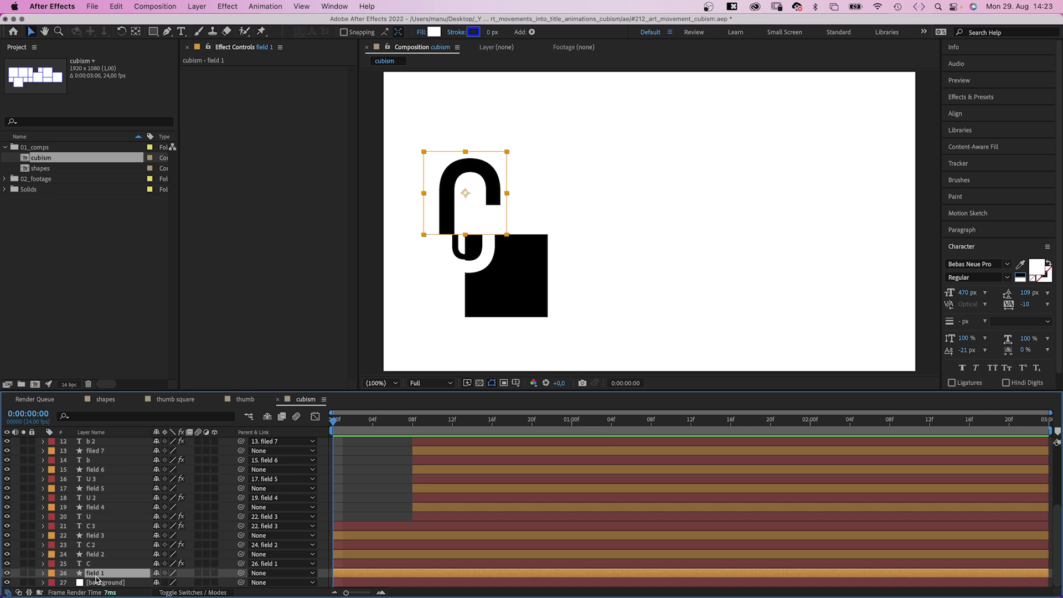
left_click(136, 32)
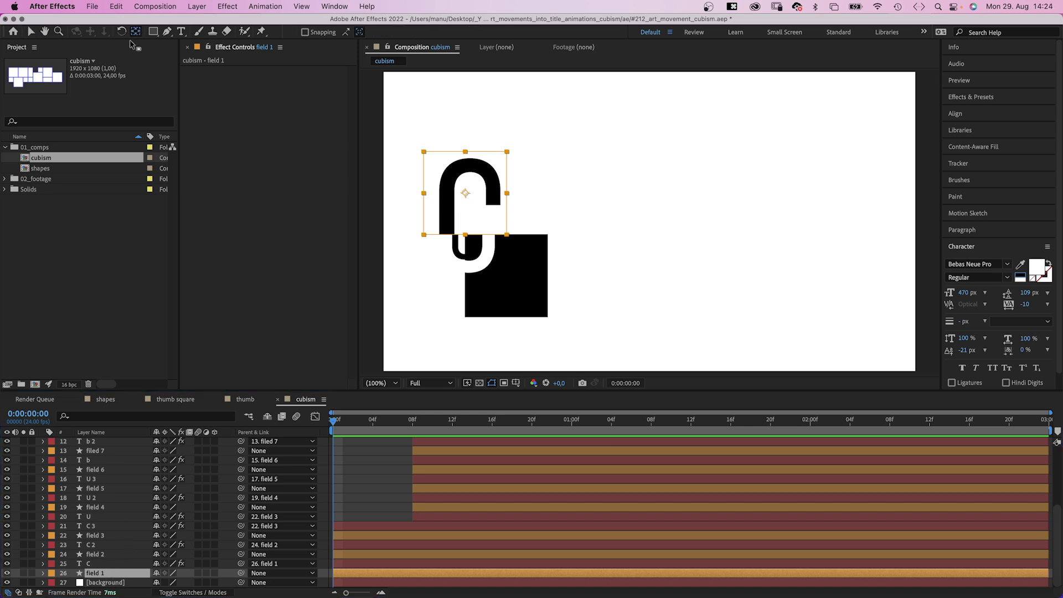
left_click(465, 193)
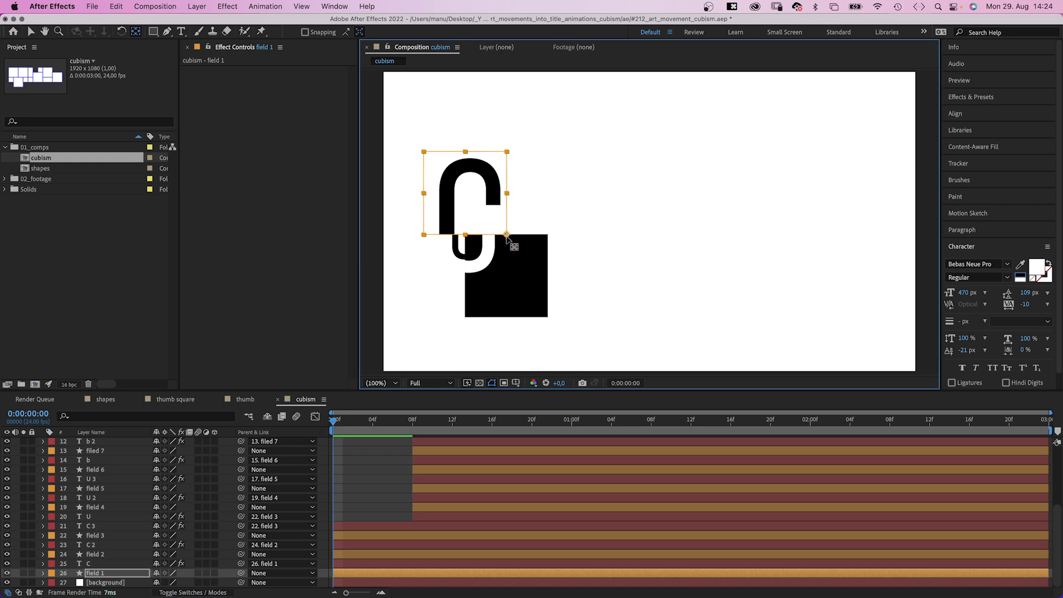
Move the anchor point of field 2 to its upper-right corner and that of field 3 to its upper-left corner.
left_click(95, 554)
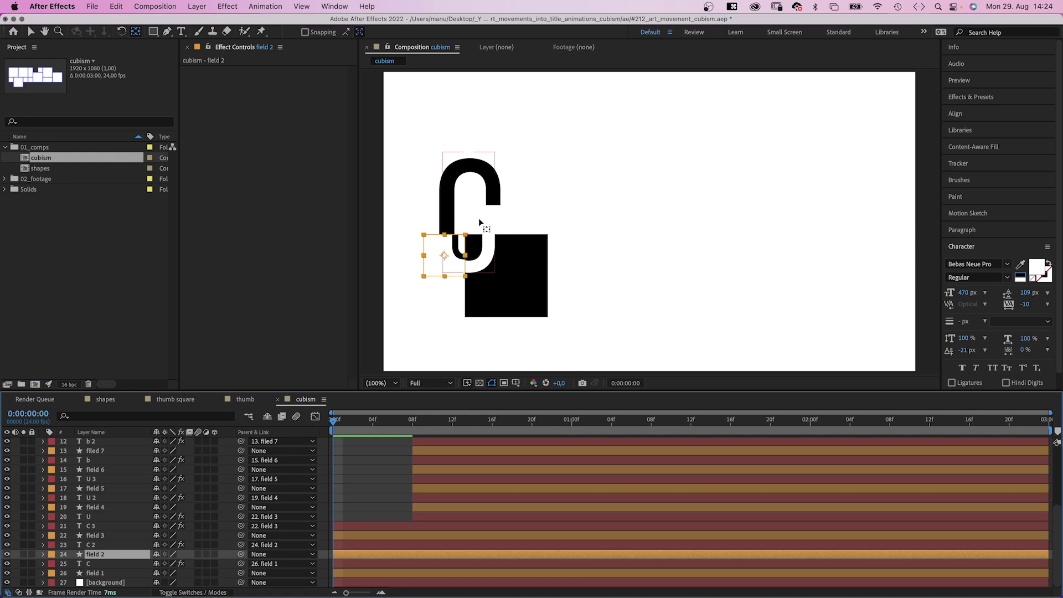
left_click_drag(443, 258, 466, 237)
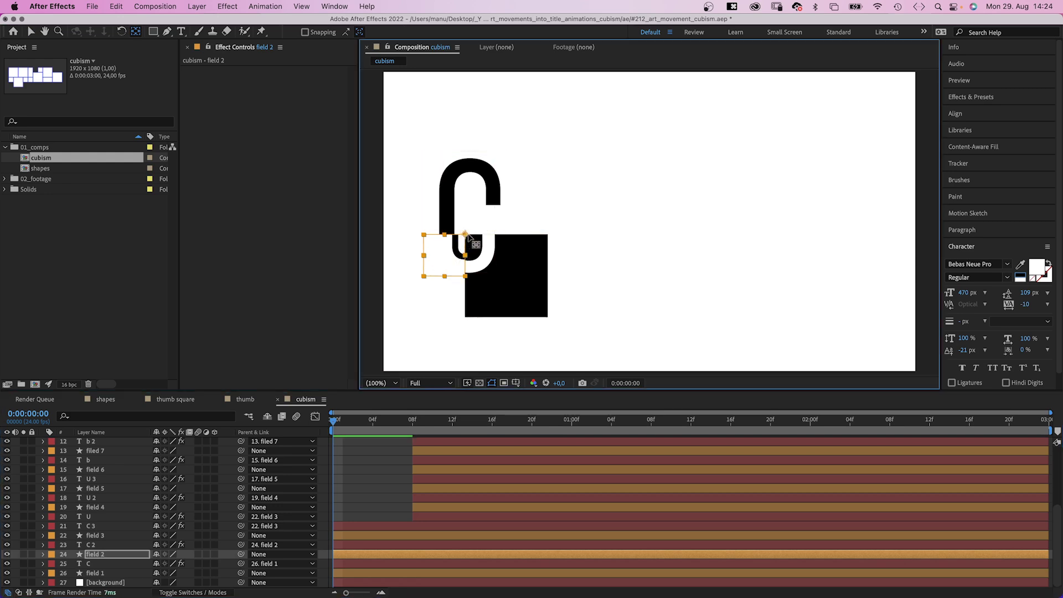
left_click(92, 537)
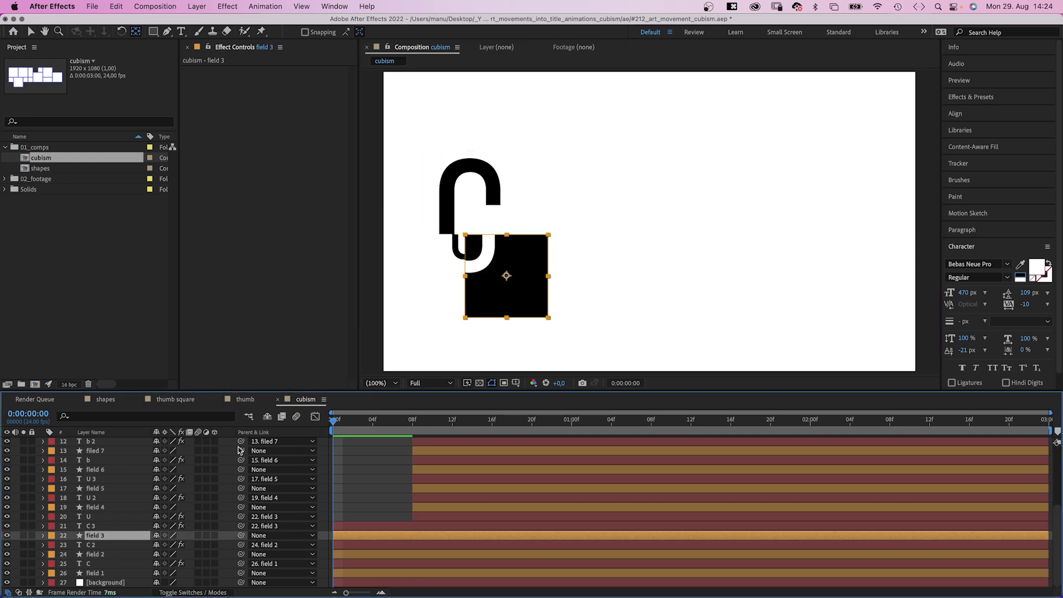
left_click(507, 275)
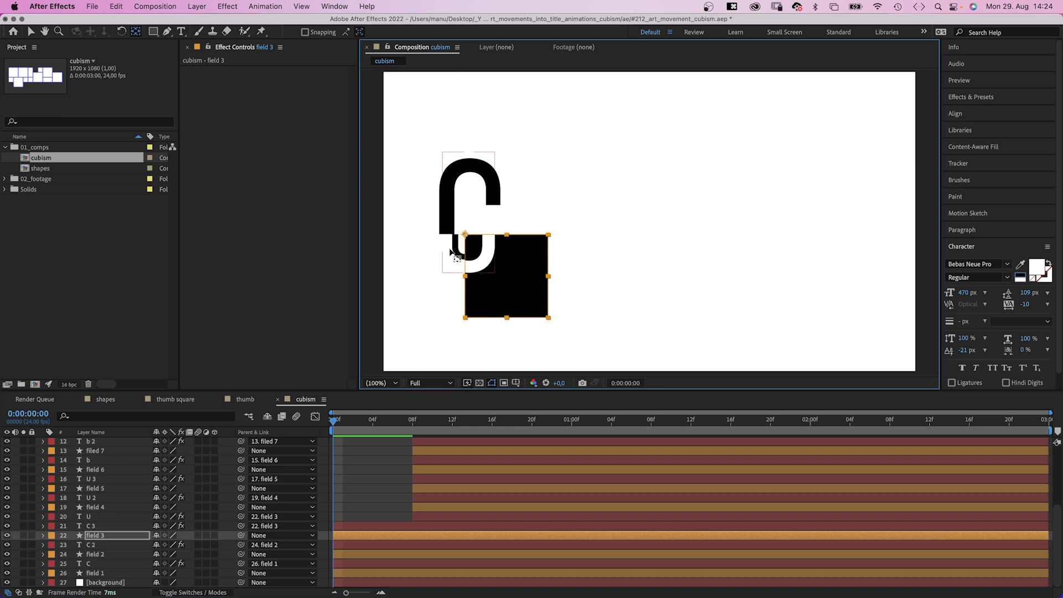
Reveal Position and Scale of field 1, field 2 and field 3 and set keyframes for both at frame 8.
left_click(96, 554, "super")
left_click(98, 574, "super")
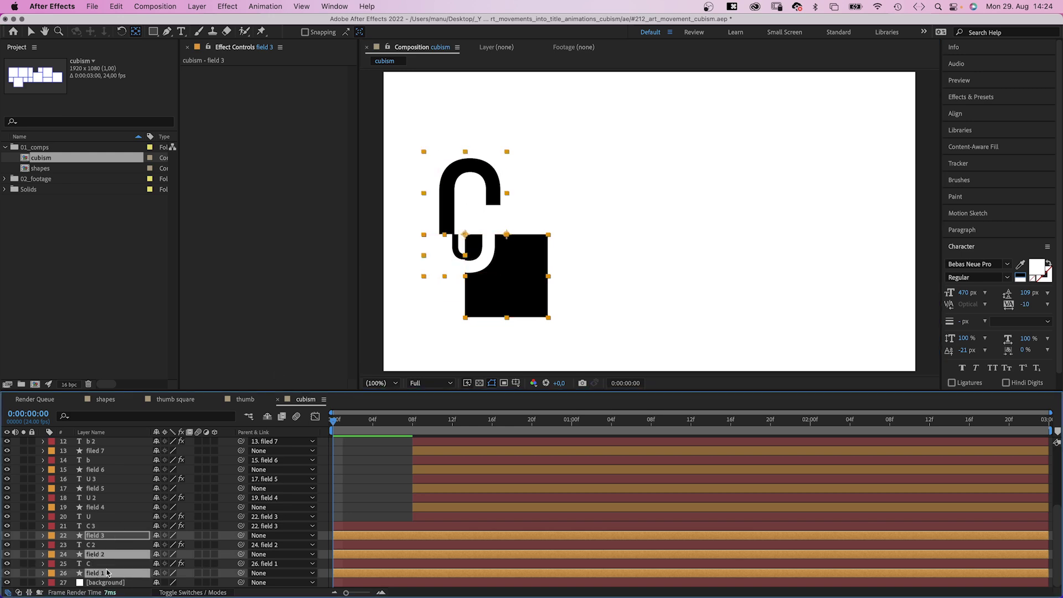
key("s")
key("shift+p")
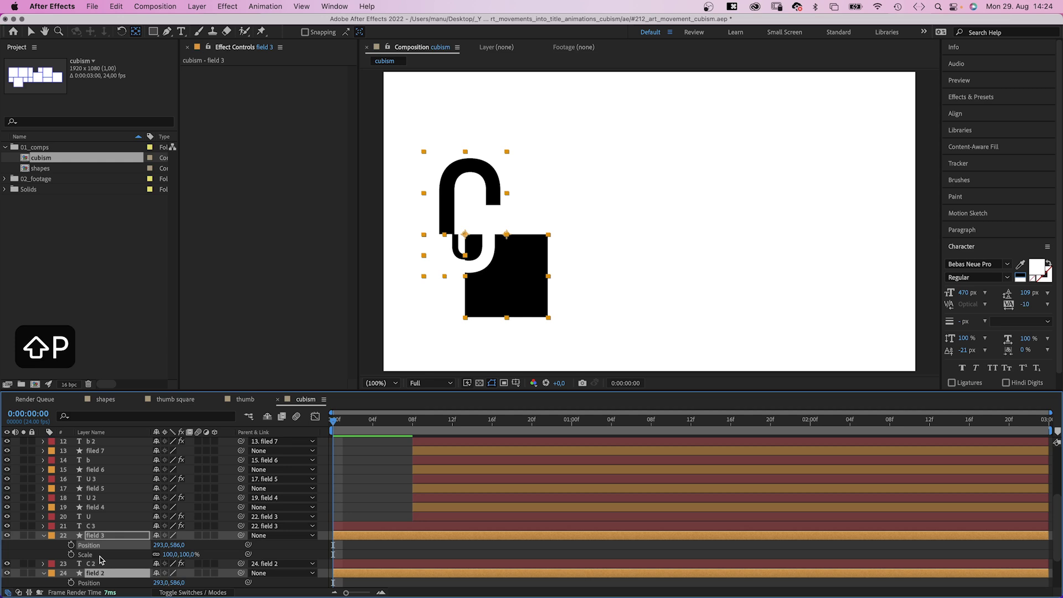
left_click_drag(1059, 543, 1060, 582)
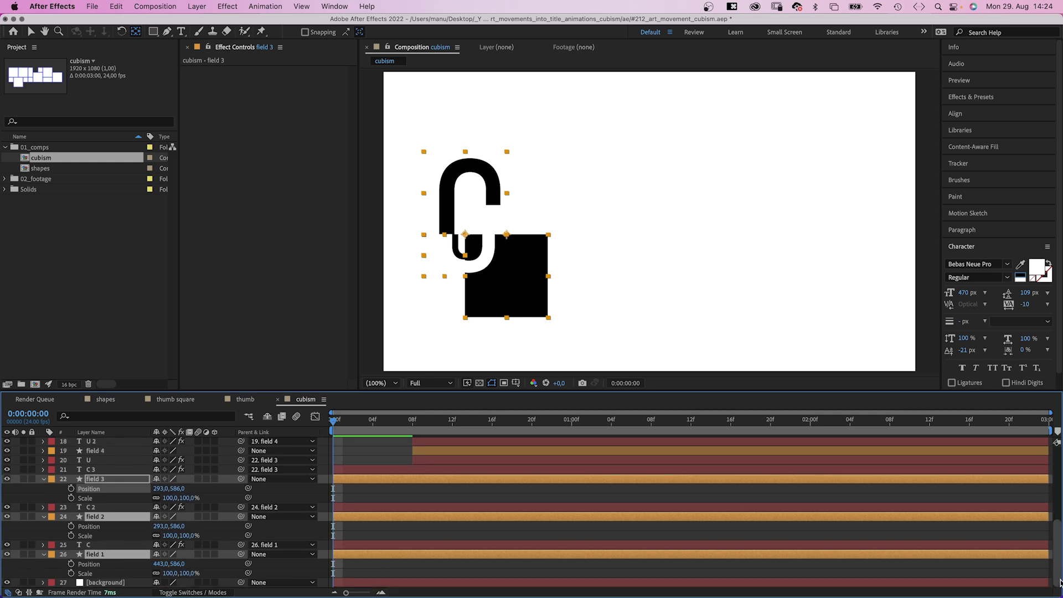
left_click_drag(403, 425, 413, 425)
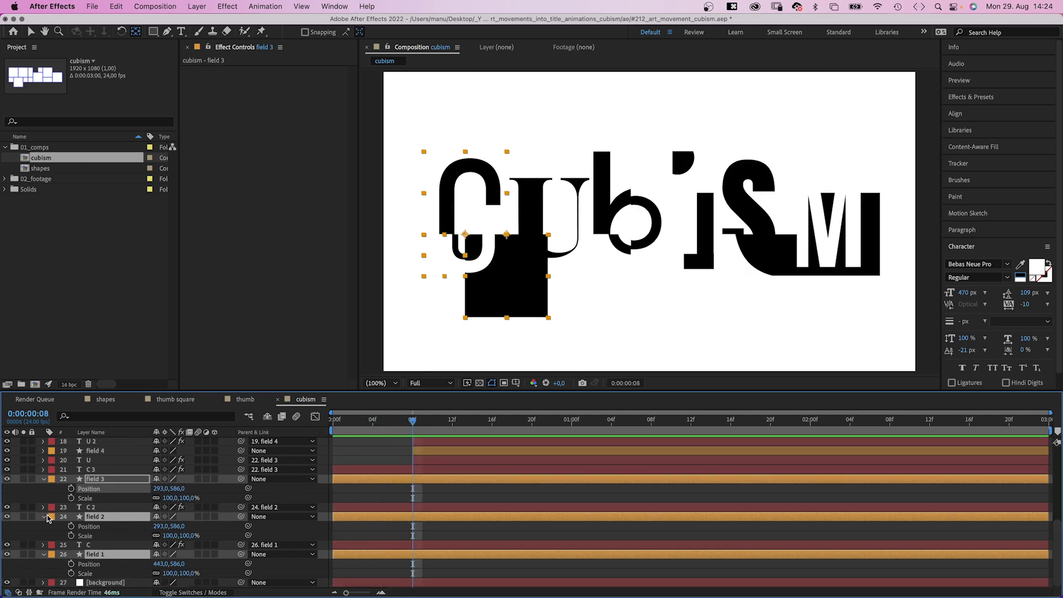
left_click_drag(70, 489, 71, 574)
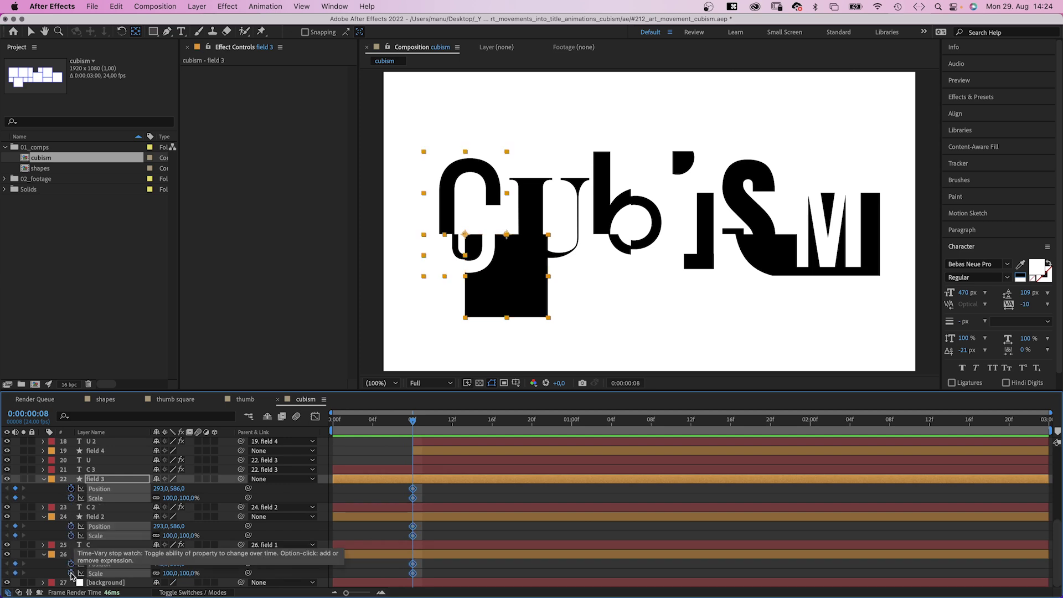
Keyframe the X positions at frame 0 to 68 for field 3, 511 for field 2 and 679 for field 1.
key("Home")
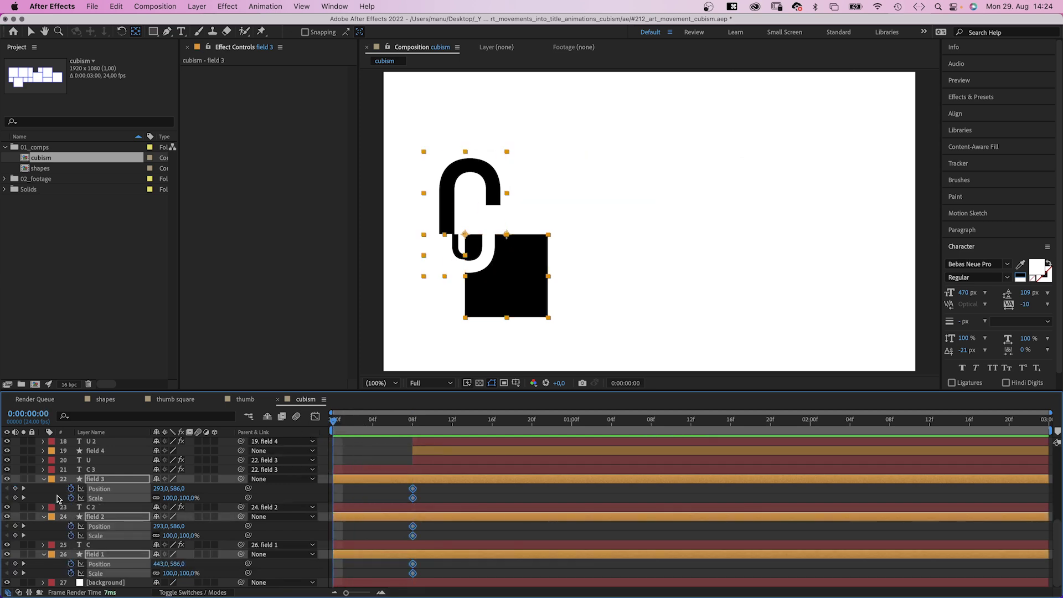
left_click(100, 488)
left_click_drag(161, 489, 37, 496)
left_click_drag(163, 526, 172, 526)
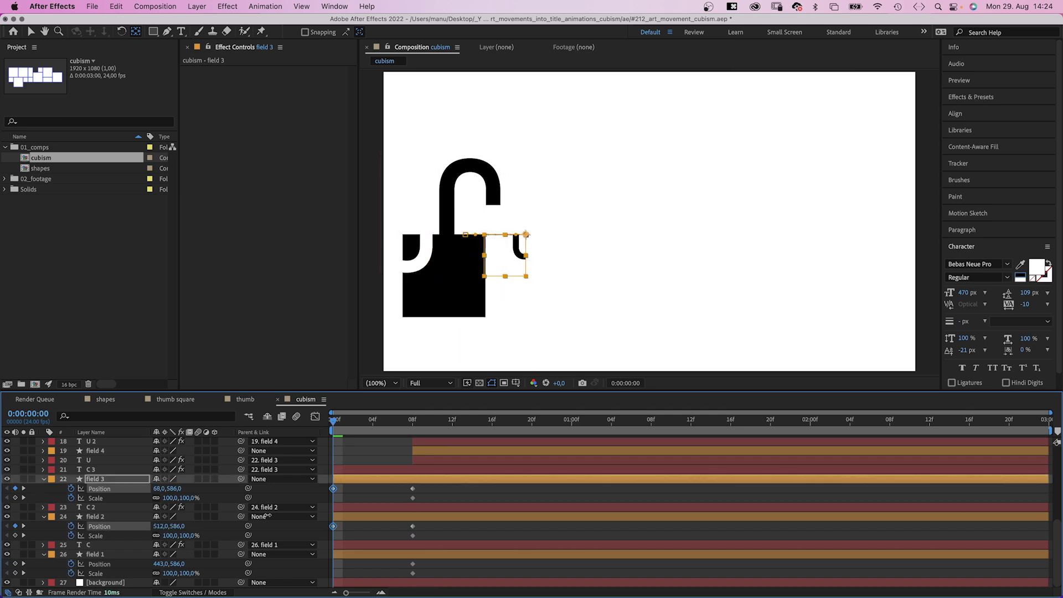
left_click_drag(267, 515, 267, 515)
left_click(99, 564)
left_click_drag(161, 564, 273, 543)
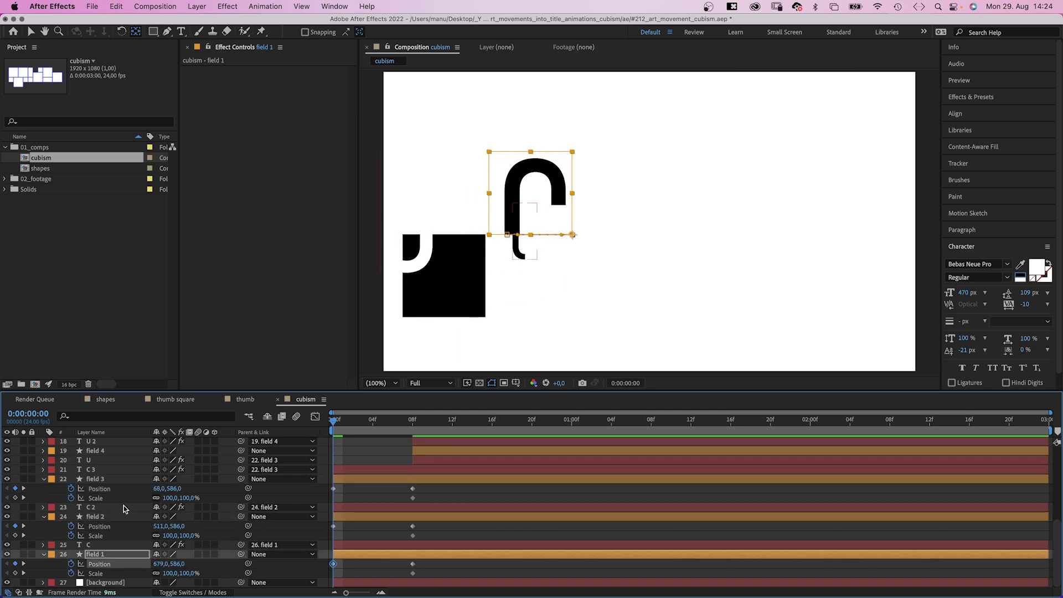
Set the Scale of field 3, field 2 and field 1 to 0% at frame 0.
type("0")
key("Return")
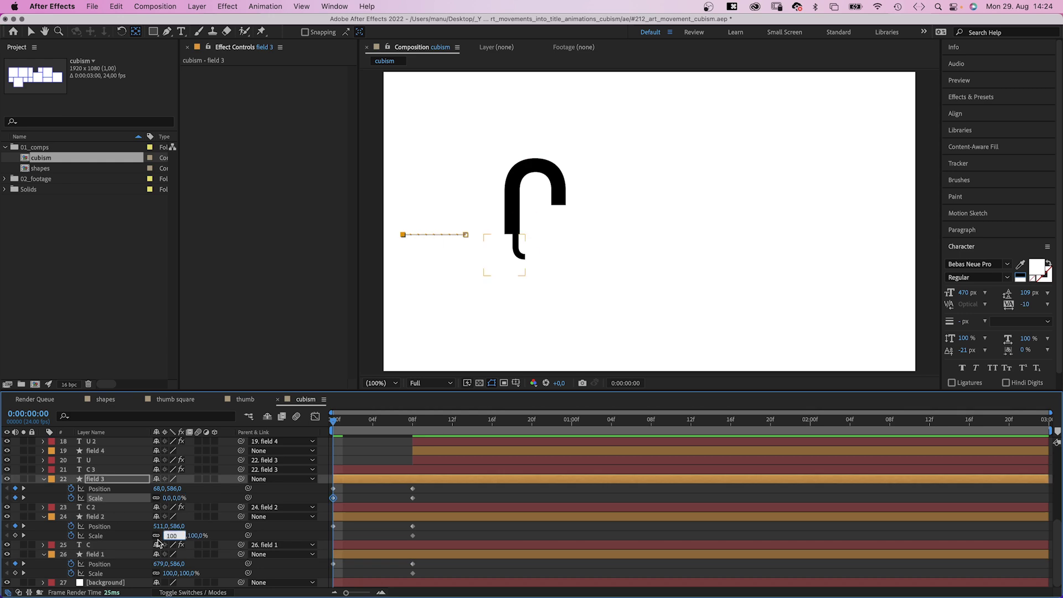
type("0")
key("Return")
type("0")
key("Return")
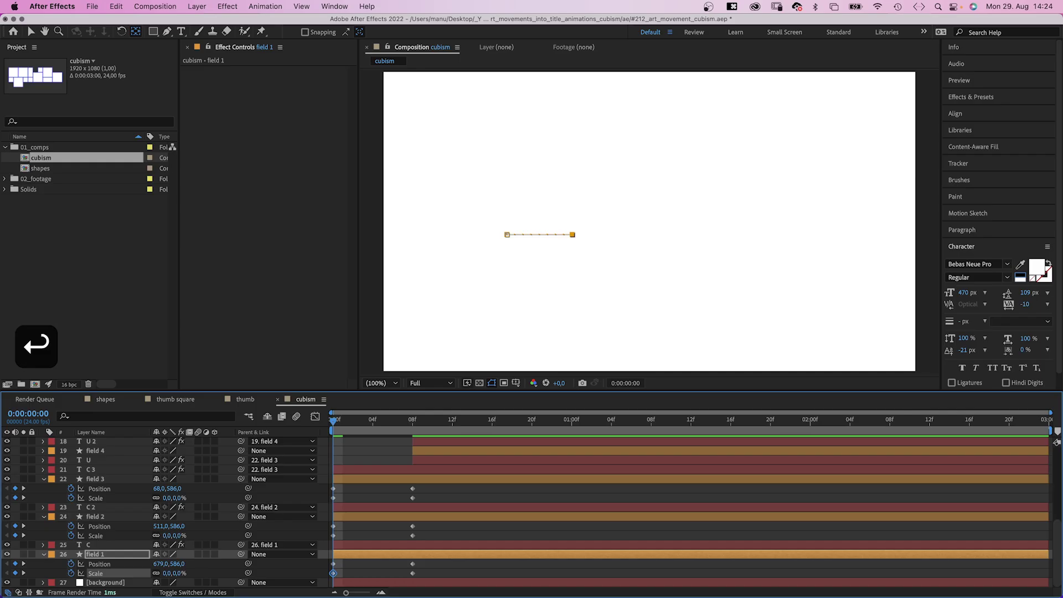
Apply Easy Ease to the frame 8 keyframes of fields 1 to 3 and raise their incoming influence to 100% in the Graph Editor.
left_click_drag(436, 491, 394, 569)
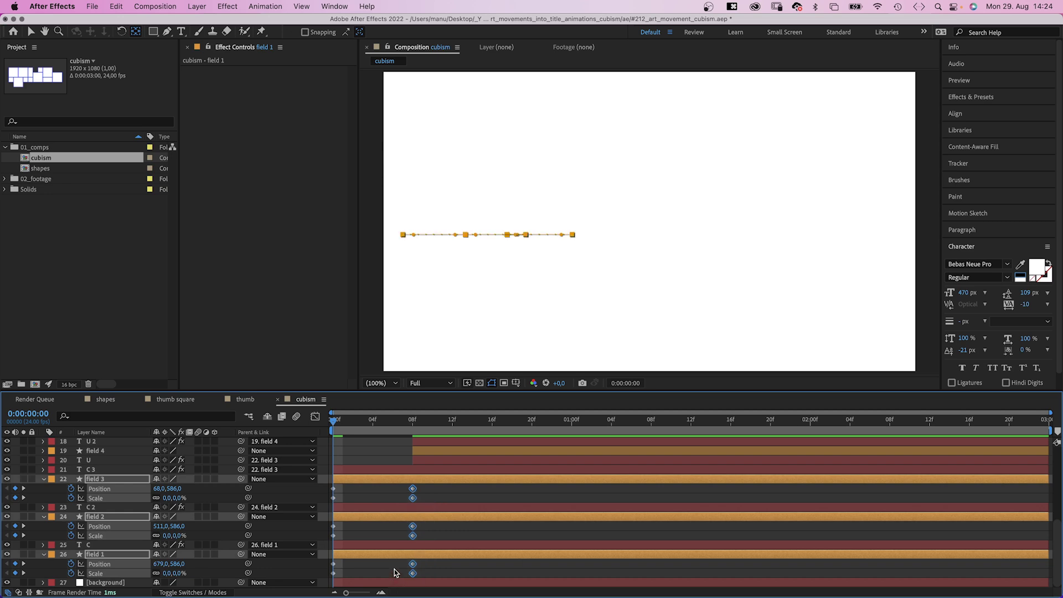
left_click(315, 418)
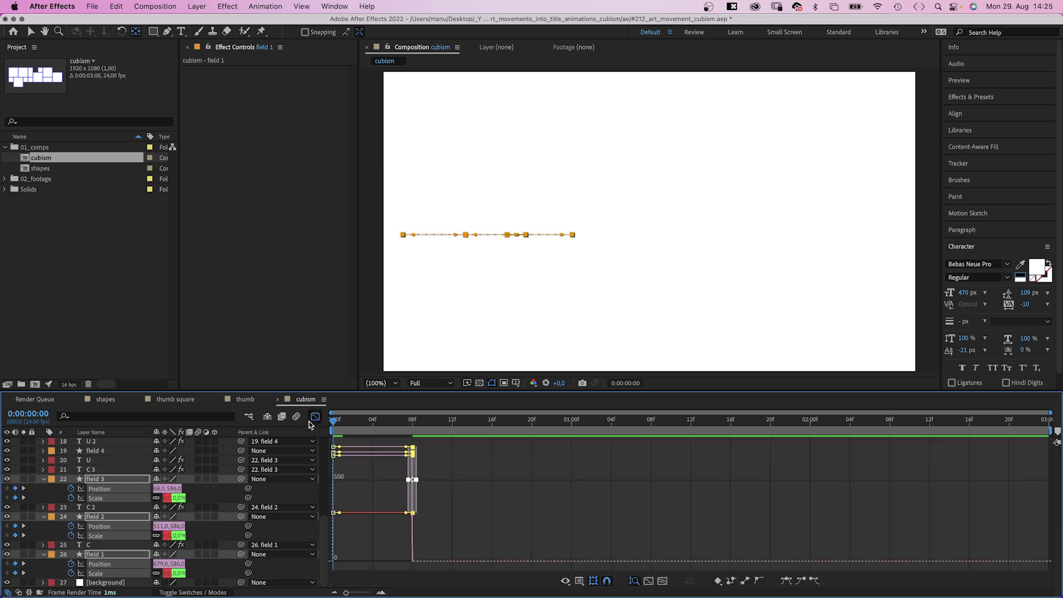
left_click(785, 582)
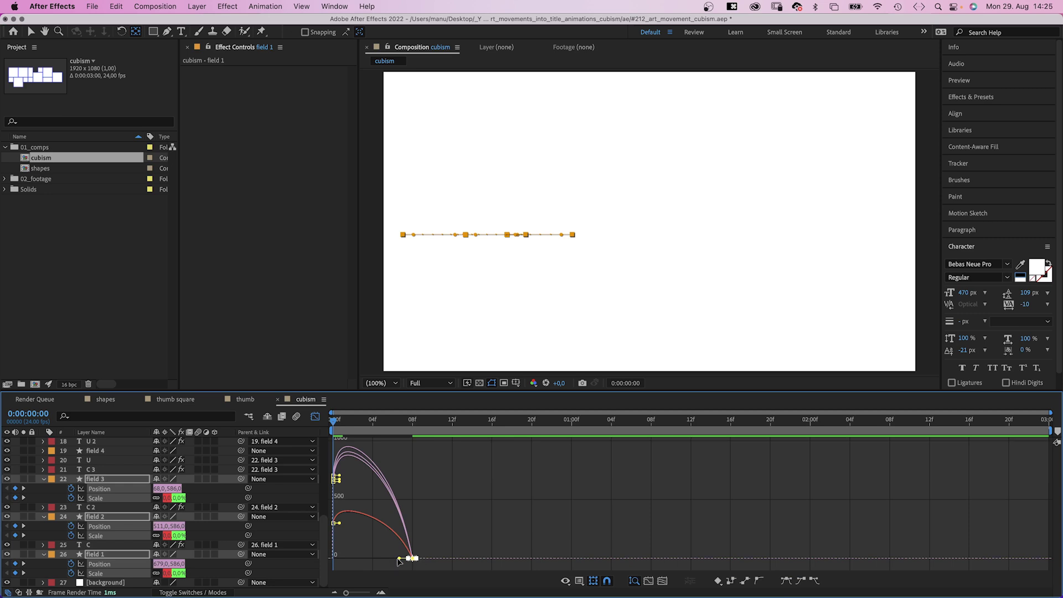
left_click_drag(398, 559, 340, 564)
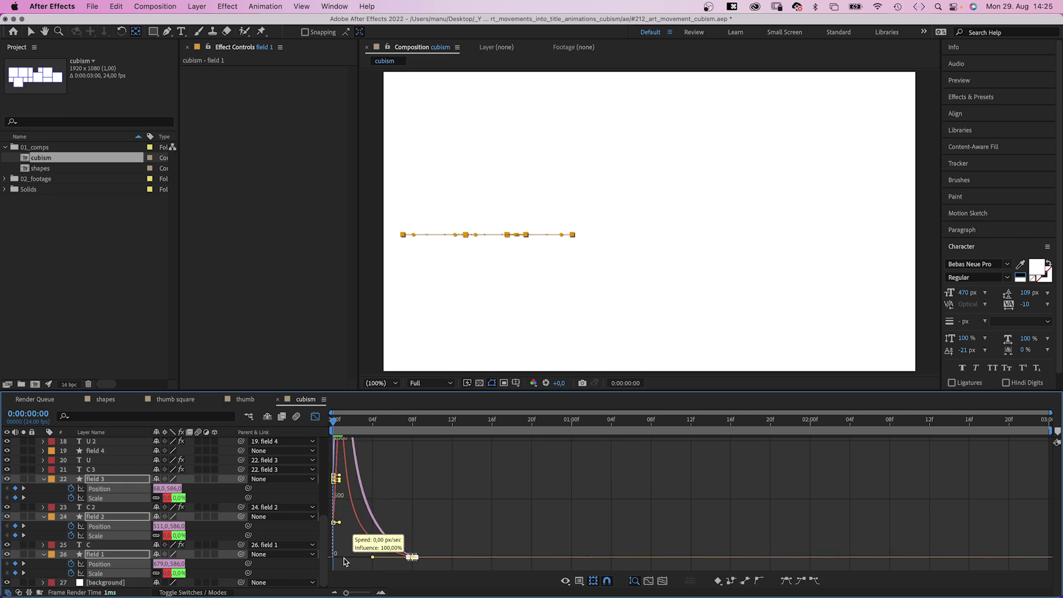
Return from the Graph Editor to the layer bars and shift layers C 2 and field 2 to start at frame 2.
left_click(315, 419)
left_click_drag(336, 425, 373, 424)
left_click(366, 517)
left_click(364, 507, "shift")
left_click_drag(334, 507, 337, 540)
Move the ending Position and Scale keyframes of field 3 to frame 12 and preview the animation from the start.
left_click_drag(370, 421, 410, 413)
left_click_drag(423, 485, 453, 498)
left_click(390, 421)
left_click_drag(389, 424, 310, 435)
key("space")
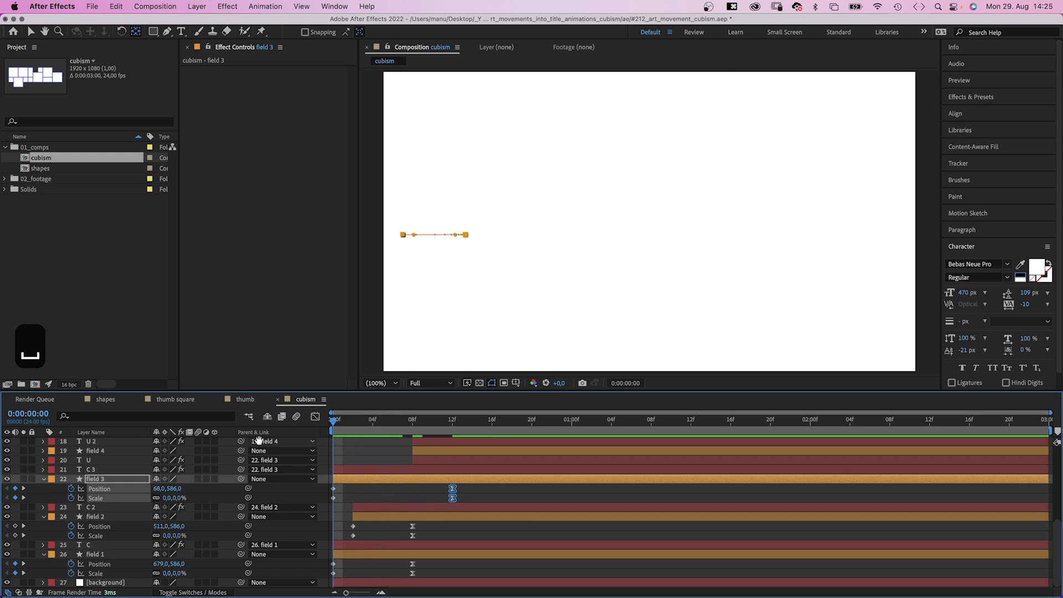
Select layer i 2, undo the last three changes and preview the animation.
left_click(95, 504)
left_click_drag(412, 497, 471, 497)
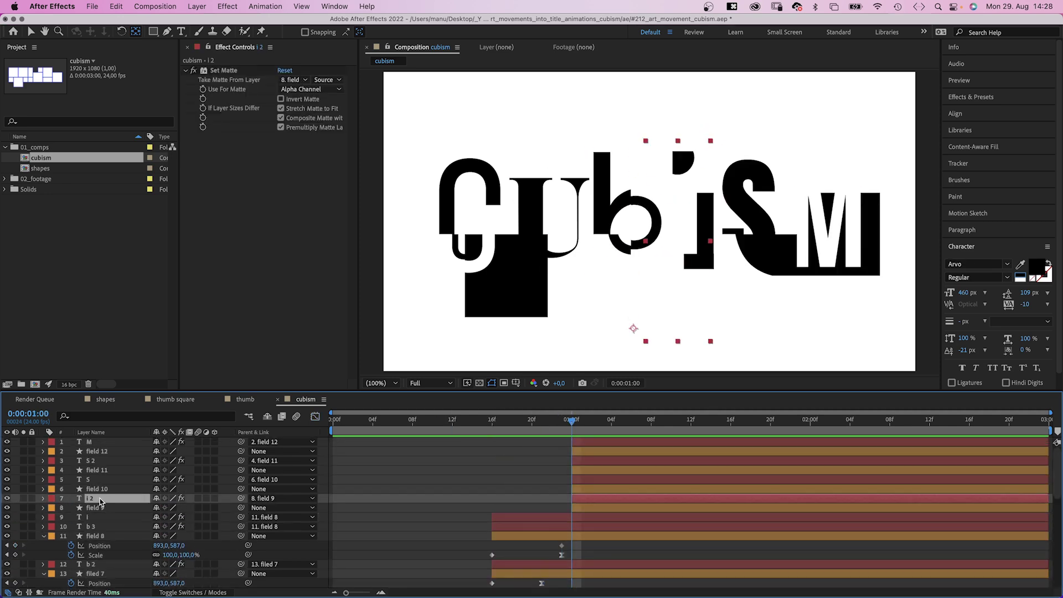
key("super+z")
key("super+z")
key("super+z")
key("super+z")
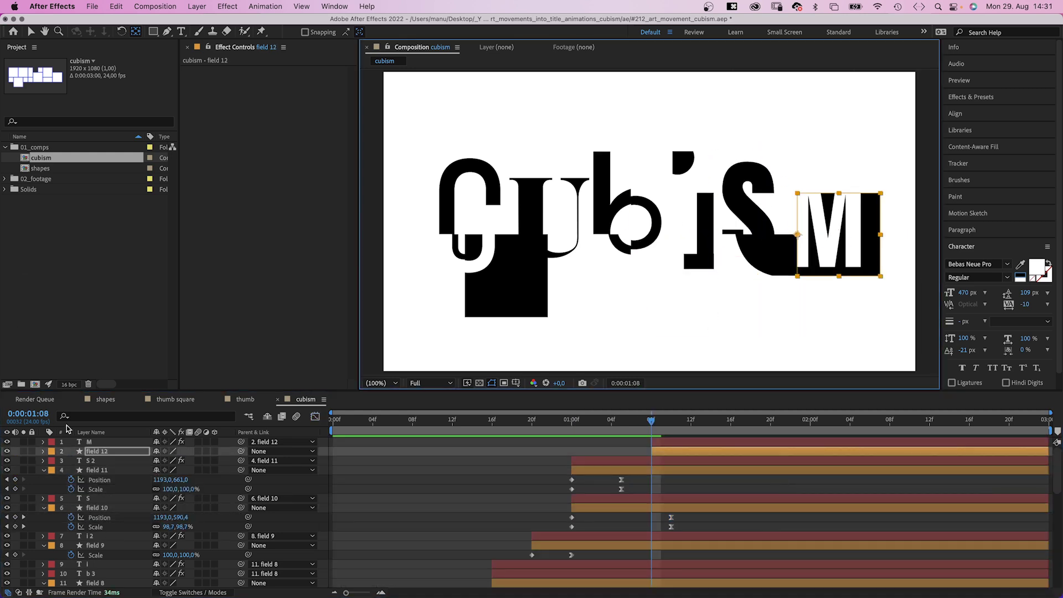
key("space")
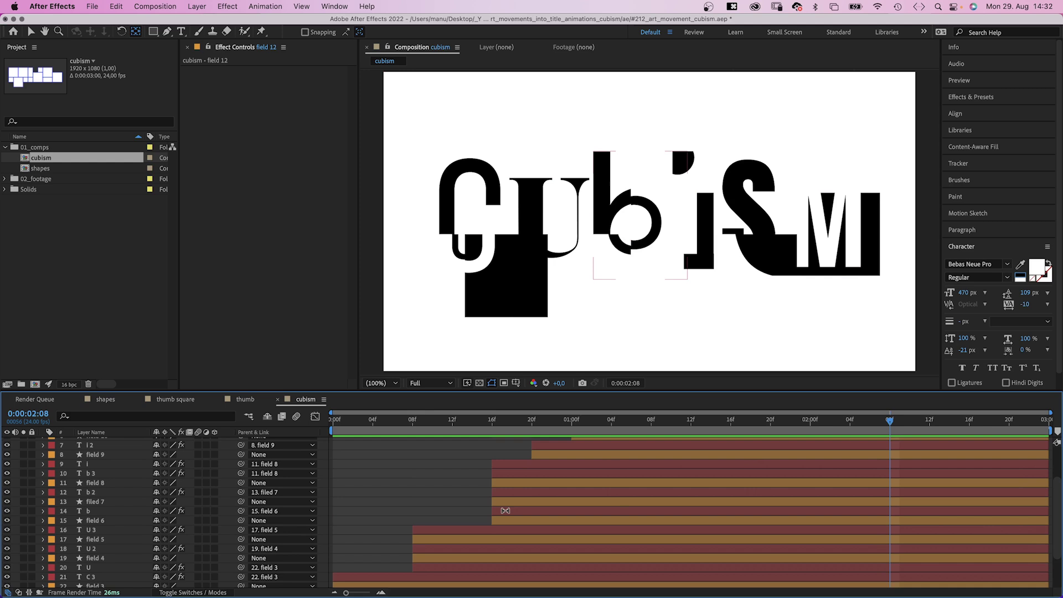
Stagger the layers earlier, starting b with field 6 at frame 12 and b 2 with filed 7 at frame 14, and shift field 4's group.
left_click(507, 502)
mouse_move(482, 510)
left_mouse_down()
mouse_move(515, 521)
mouse_move(483, 517)
mouse_move(499, 493)
mouse_move(480, 493)
left_mouse_up()
key("v")
left_click_drag(394, 571, 416, 545)
scroll(603, 494, "up", 4)
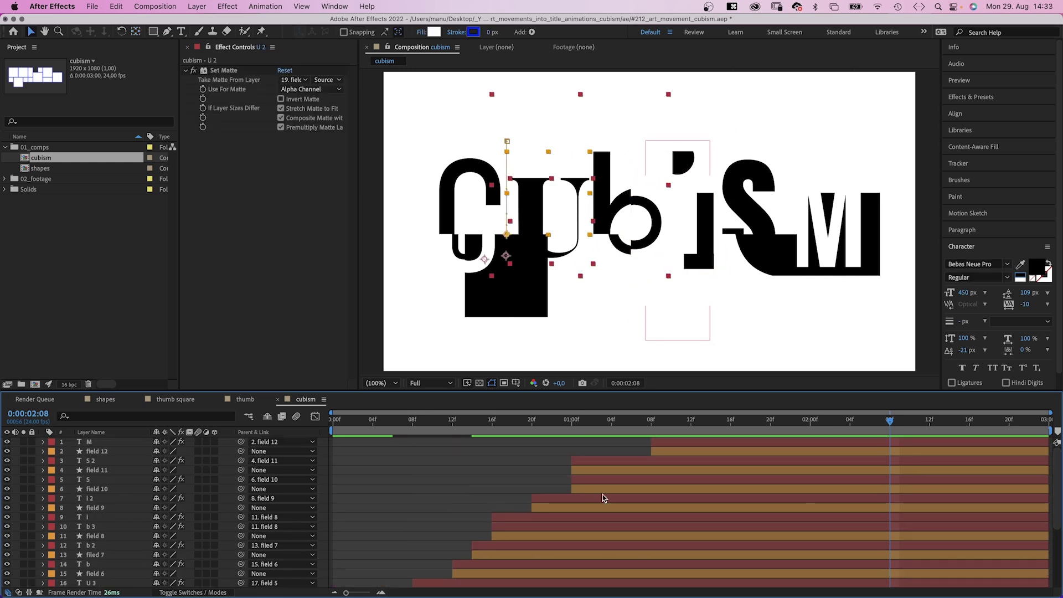
Shift S with field 10 to start at frame 22 and M with field 12 to 1:04, and preview the timing.
left_click_drag(562, 493, 588, 480)
left_click_drag(587, 479, 567, 480)
left_click(665, 450)
left_click(664, 440, "shift")
left_click_drag(664, 440, 624, 441)
key("space")
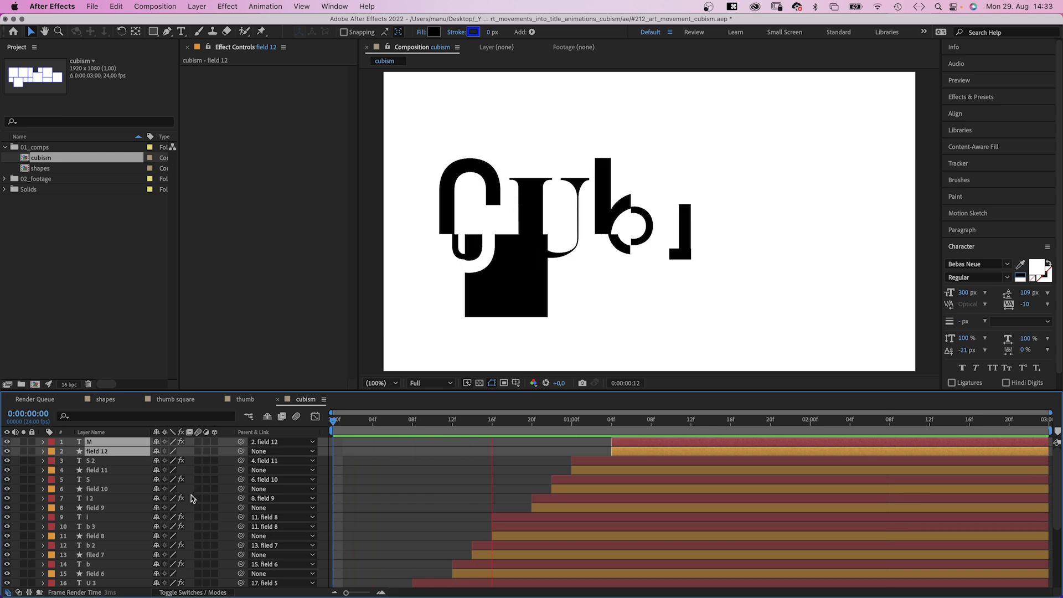
left_click(392, 470)
key("space")
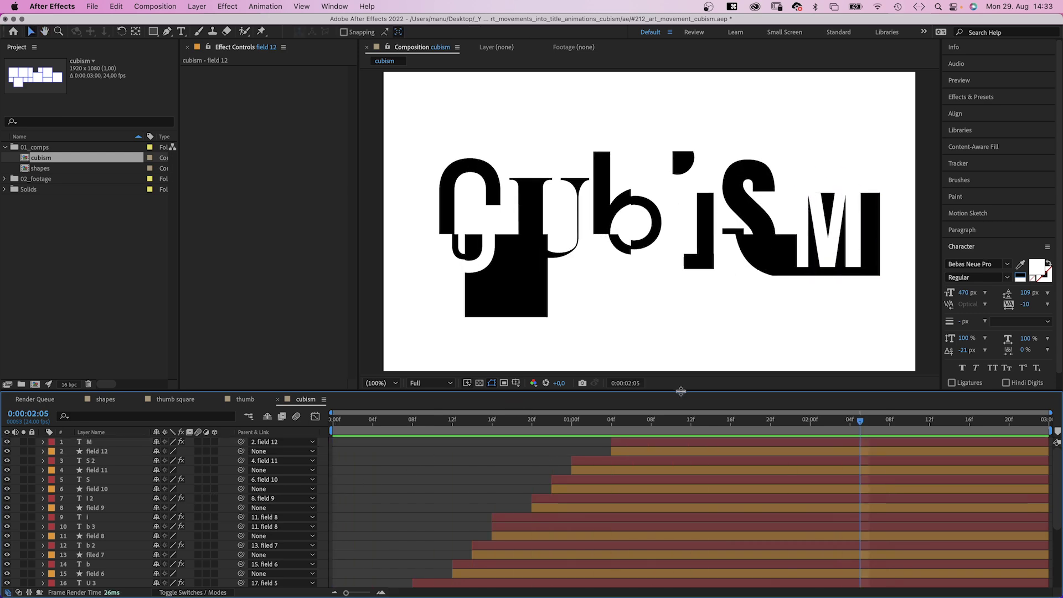
Keyframe the M layer's Position at 1:04 and set its X position to -97 at 2:00.
left_click(611, 419)
left_click(626, 440)
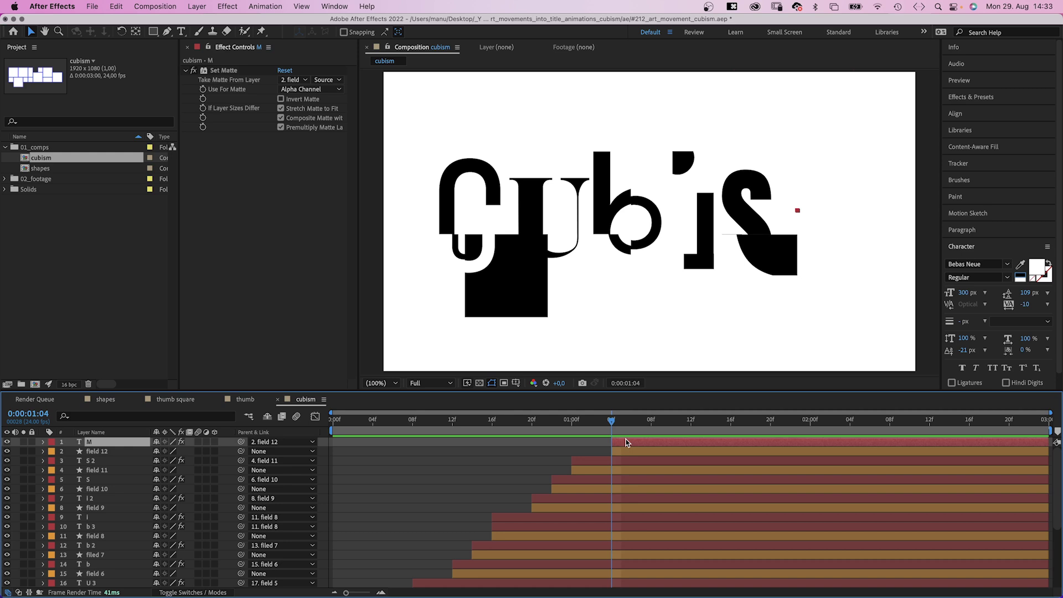
key("p")
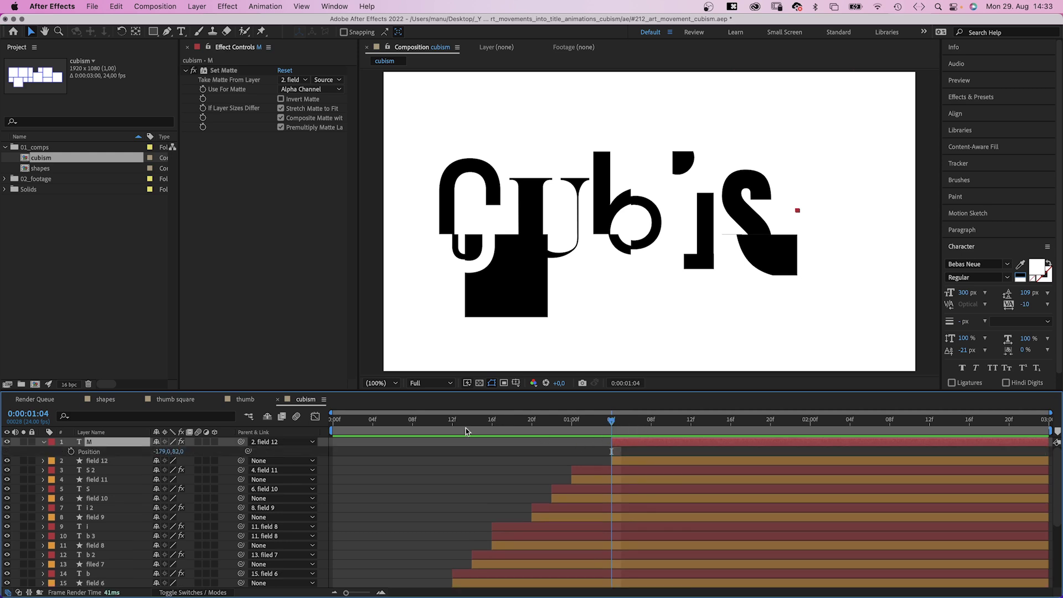
left_click_drag(630, 427, 717, 422)
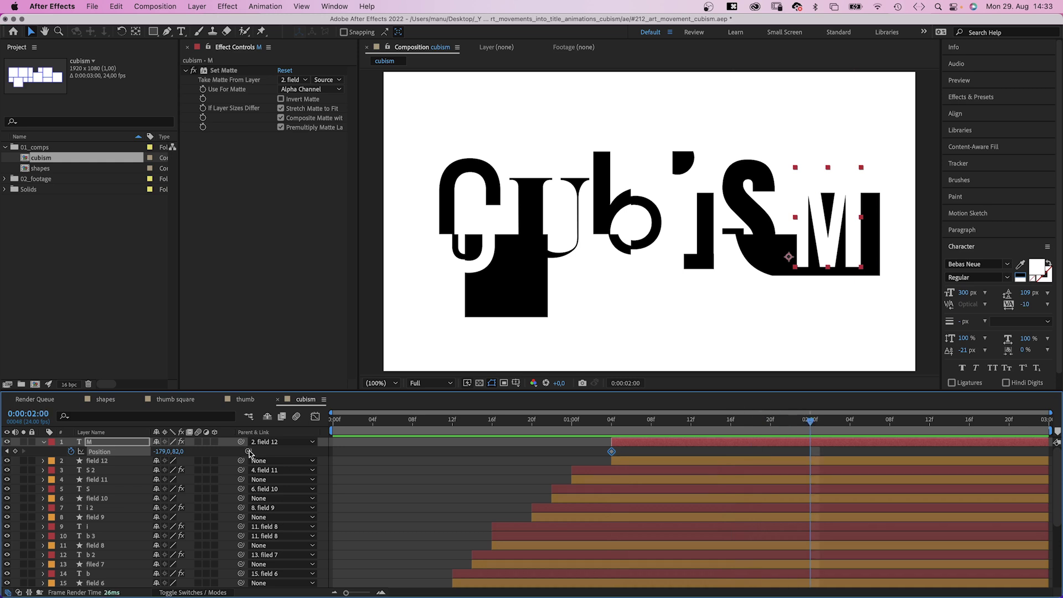
left_click_drag(159, 453, 186, 451)
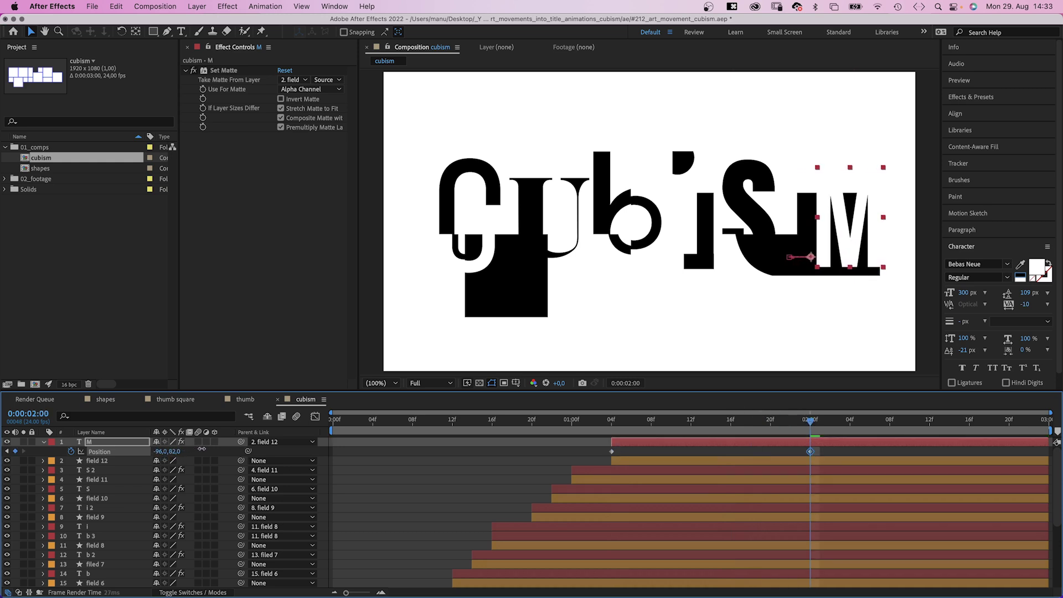
Ease into the M layer's 2:00 Position keyframe by adjusting its incoming handle in the Graph Editor, and preview the animation.
left_click(315, 417)
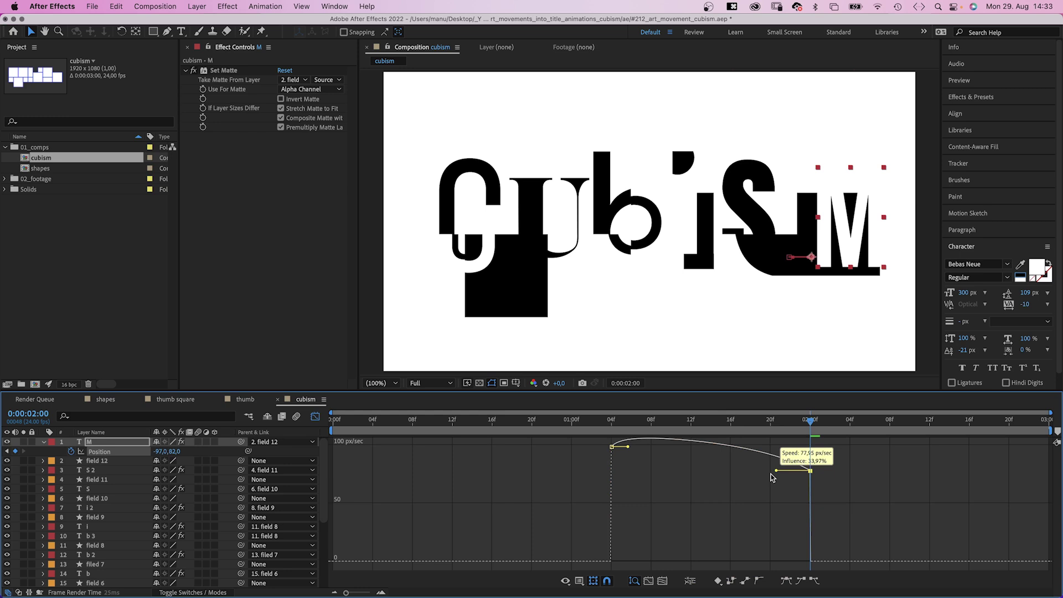
left_click(316, 417)
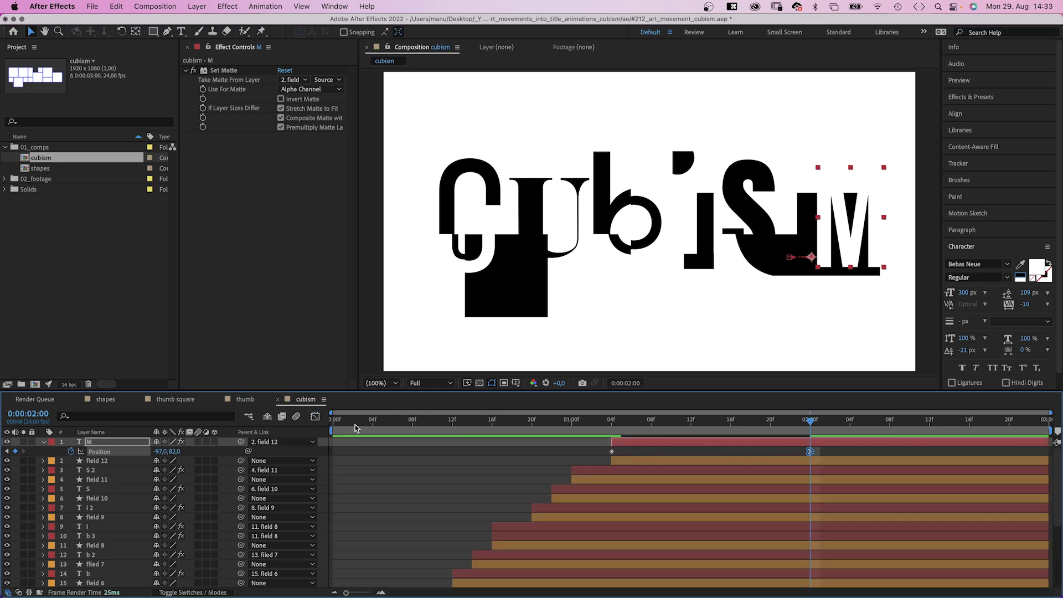
left_click(577, 427)
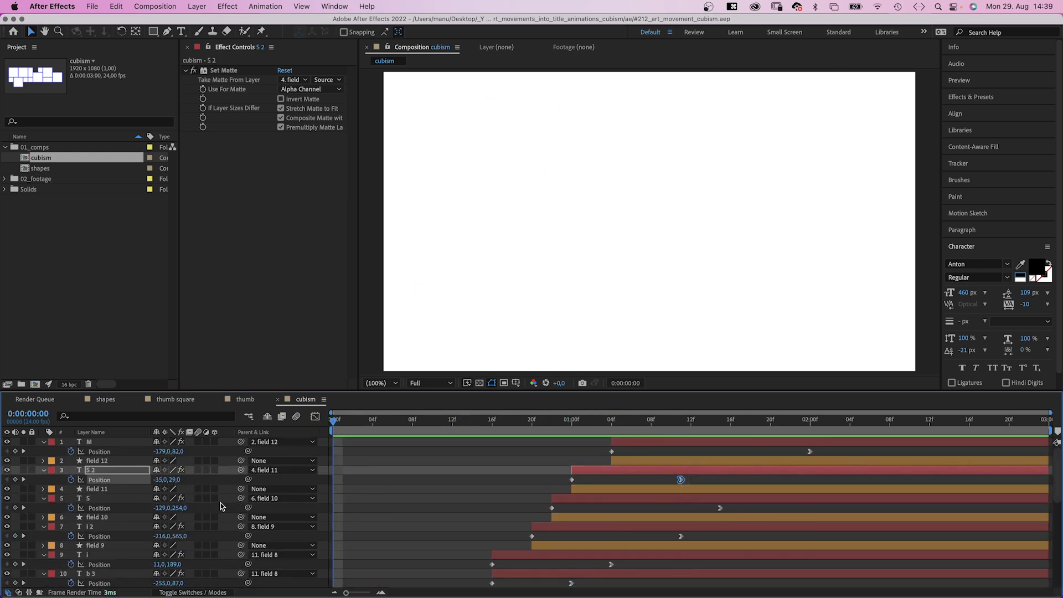
key("space")
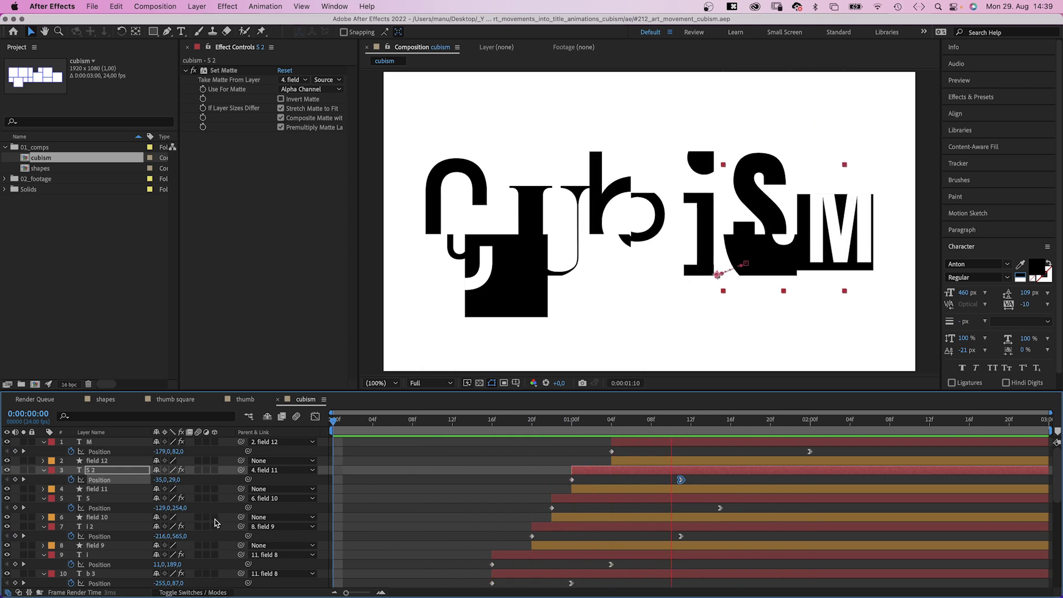